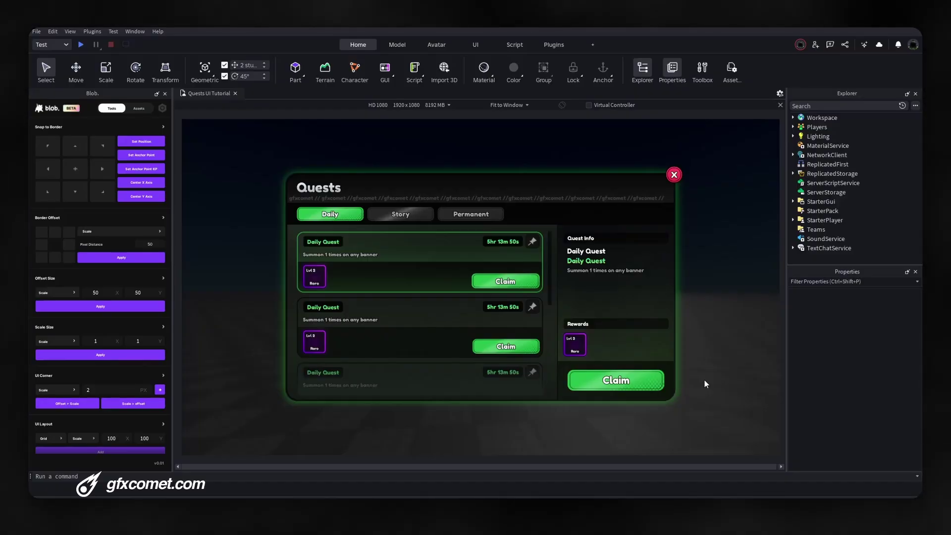
# Show the Quests interface at actual resolution and bring its header and tab buttons into view.
pyautogui.click(508, 105)
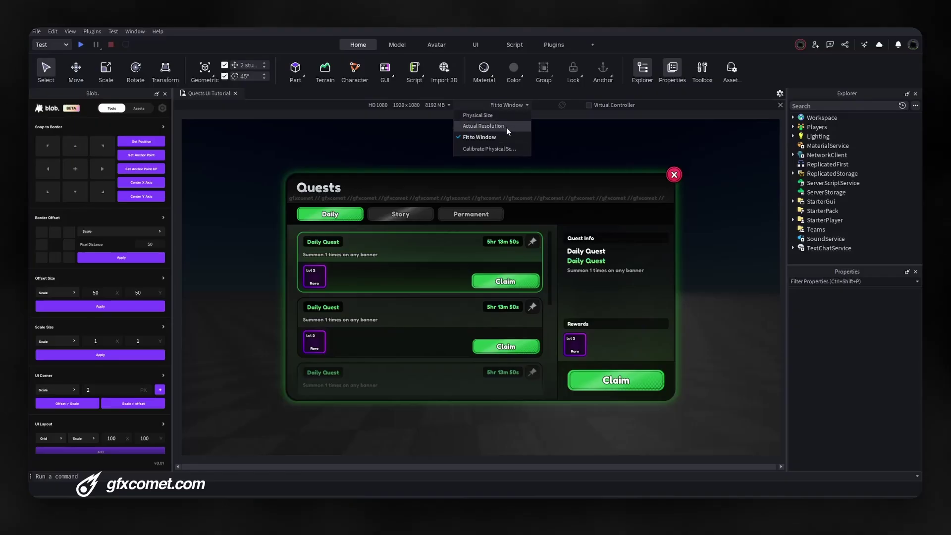
pyautogui.click(507, 127)
pyautogui.moveTo(494, 469); pyautogui.dragTo(543, 468)
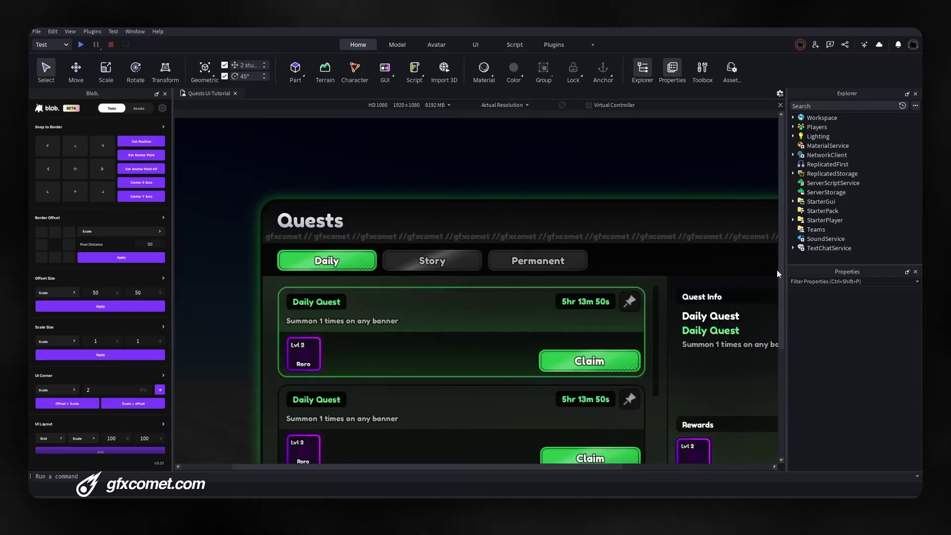
# Hide and restore the Texture image in the Quests header to compare the title bar with and without it.
pyautogui.click(793, 201)
pyautogui.click(801, 219)
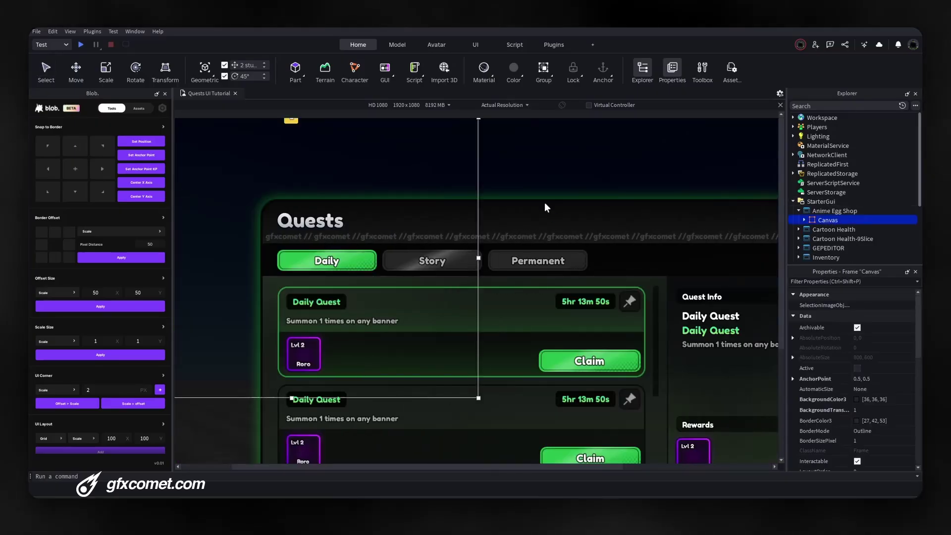
pyautogui.click(570, 204)
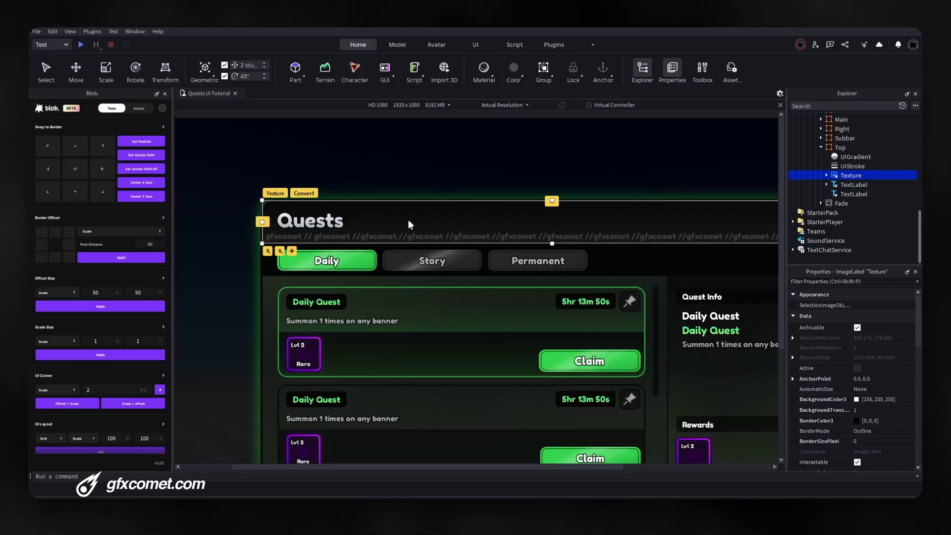
pyautogui.scroll(-5, 877, 387)
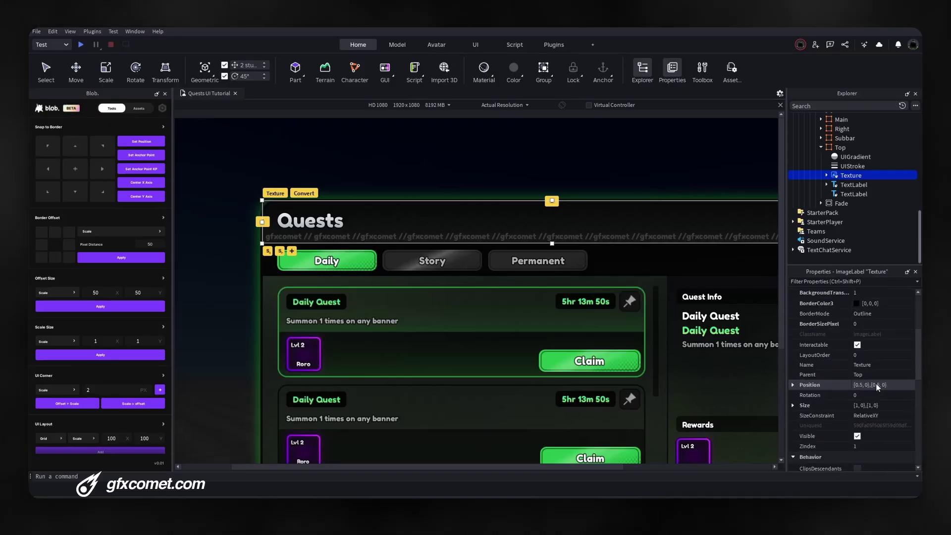
pyautogui.click(857, 437)
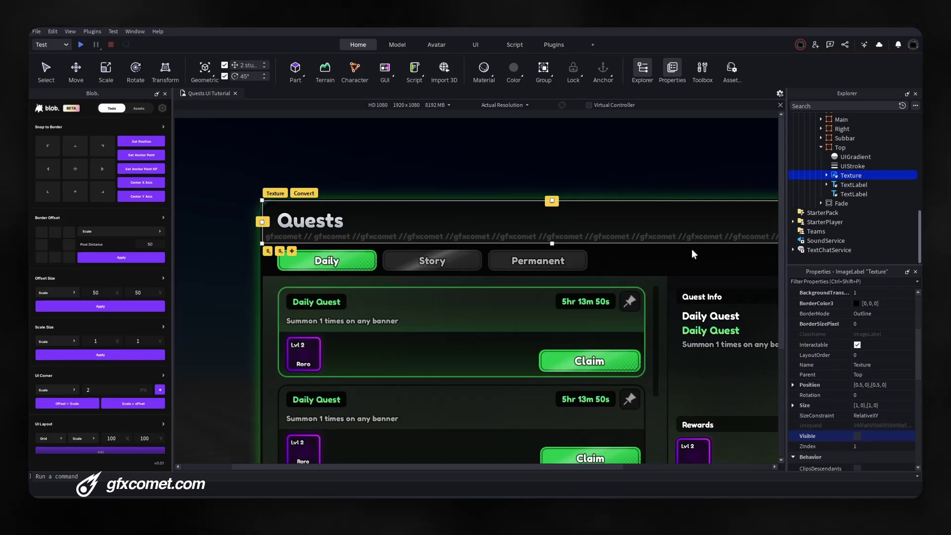
pyautogui.click(857, 437)
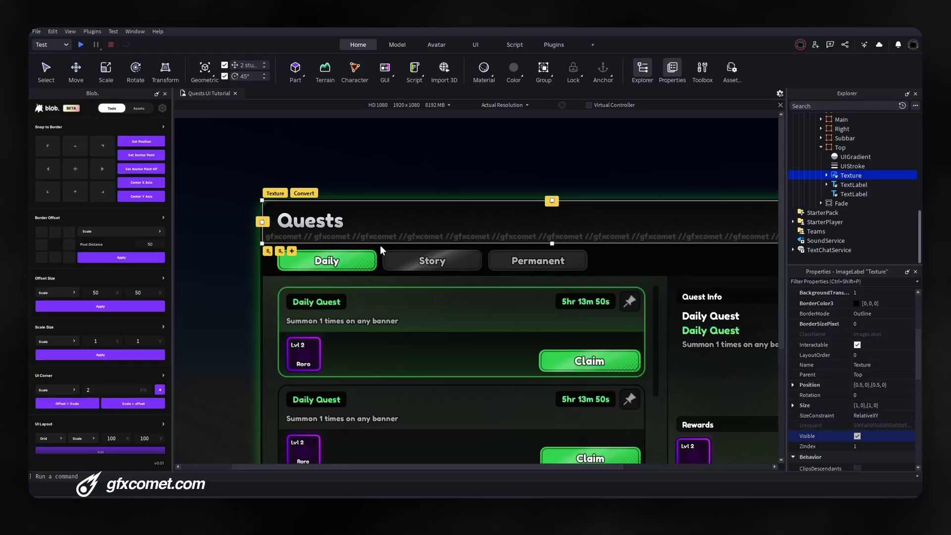
# Toggle the visibility of the Daily button's Texture image several times to compare its look, leaving it visible.
pyautogui.click(347, 261)
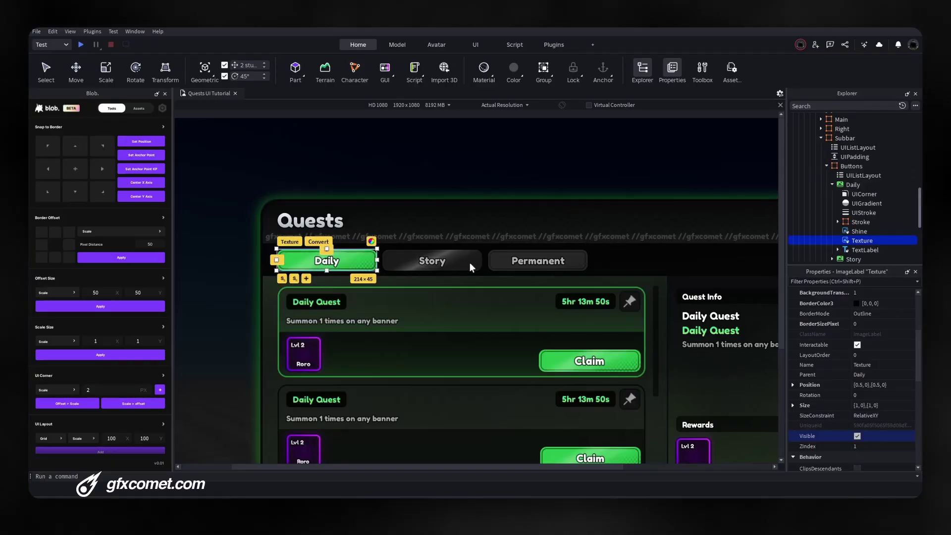
pyautogui.scroll(-1, 872, 232)
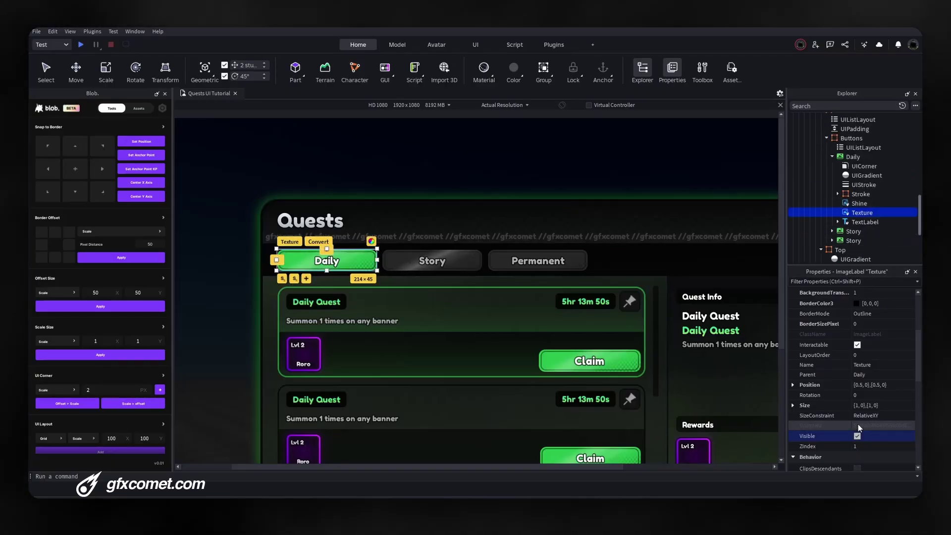
pyautogui.click(858, 436)
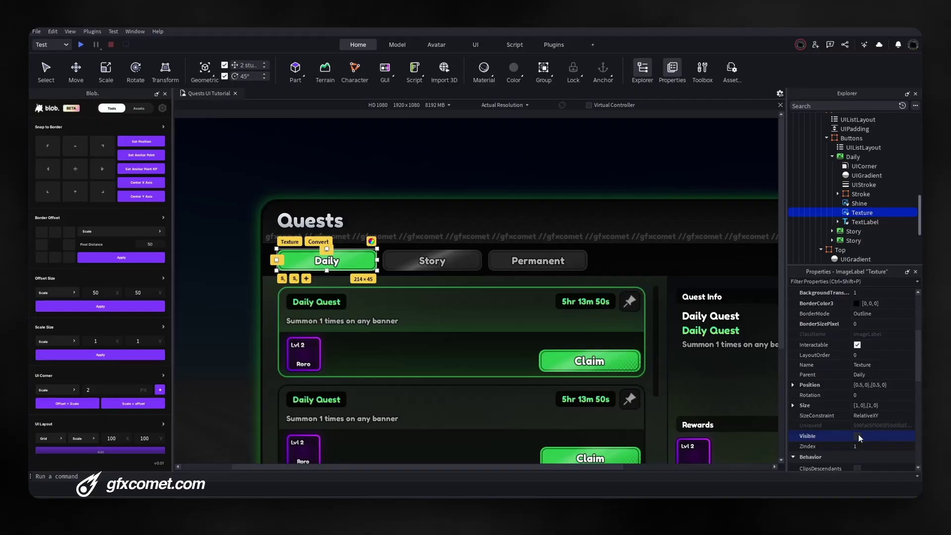
pyautogui.click(858, 436)
pyautogui.click(858, 436)
pyautogui.click(858, 436)
pyautogui.click(858, 436)
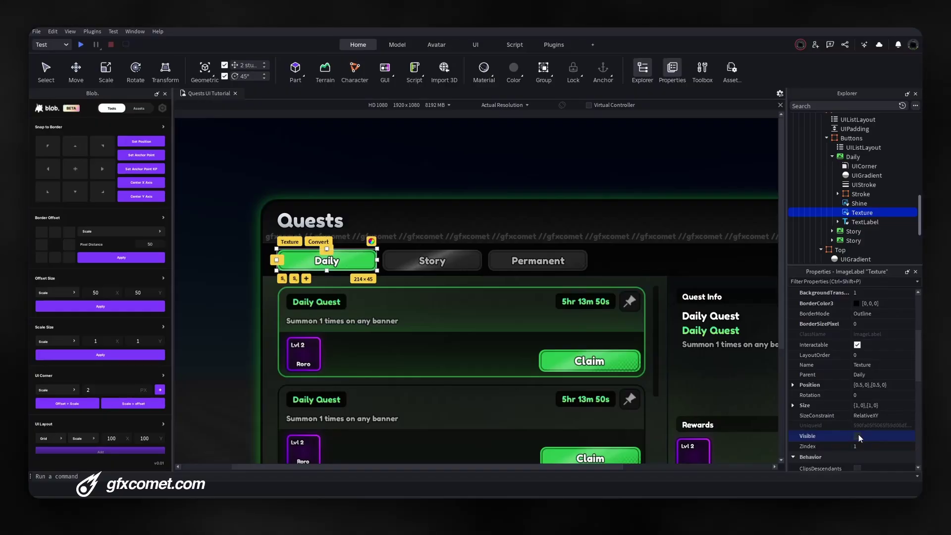
pyautogui.click(858, 436)
pyautogui.click(858, 436)
pyautogui.click(857, 436)
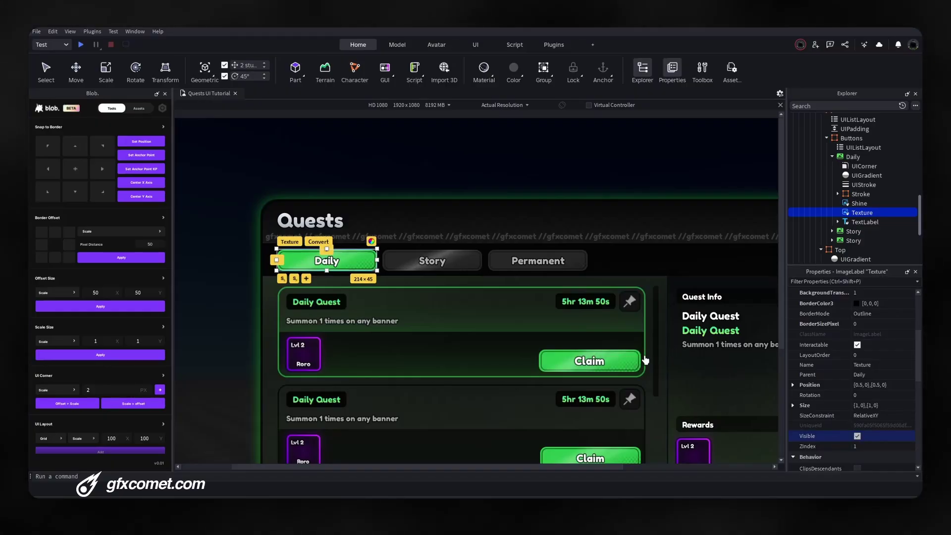
# Examine the Gradient images behind the quest info panel and the quest list, and look through the CanvasGroup's children.
pyautogui.scroll(-3, 782, 416)
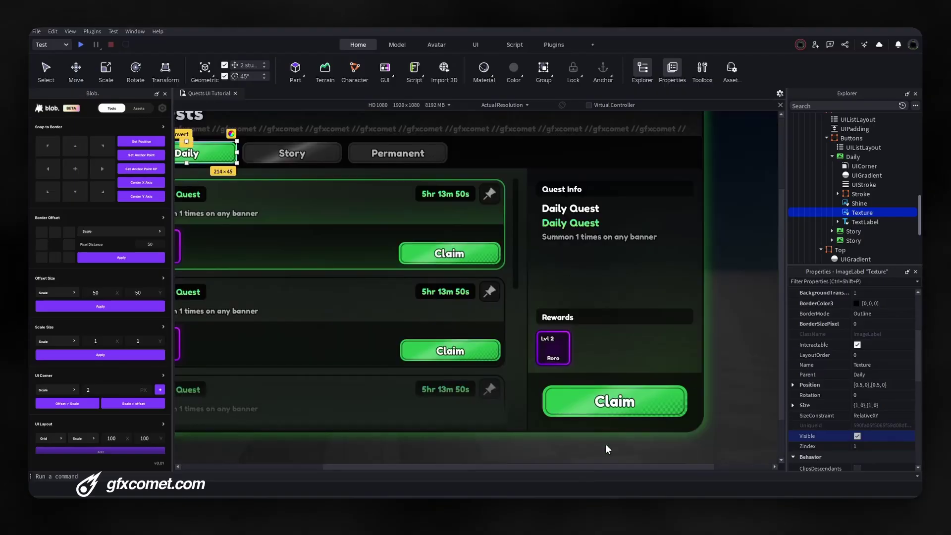
pyautogui.moveTo(585, 467); pyautogui.dragTo(539, 471)
pyautogui.click(689, 285)
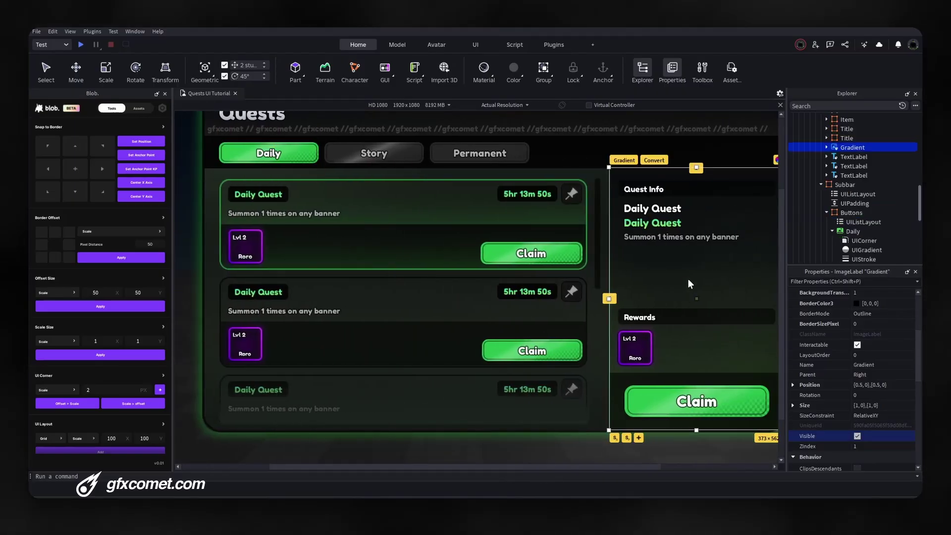
pyautogui.click(599, 317)
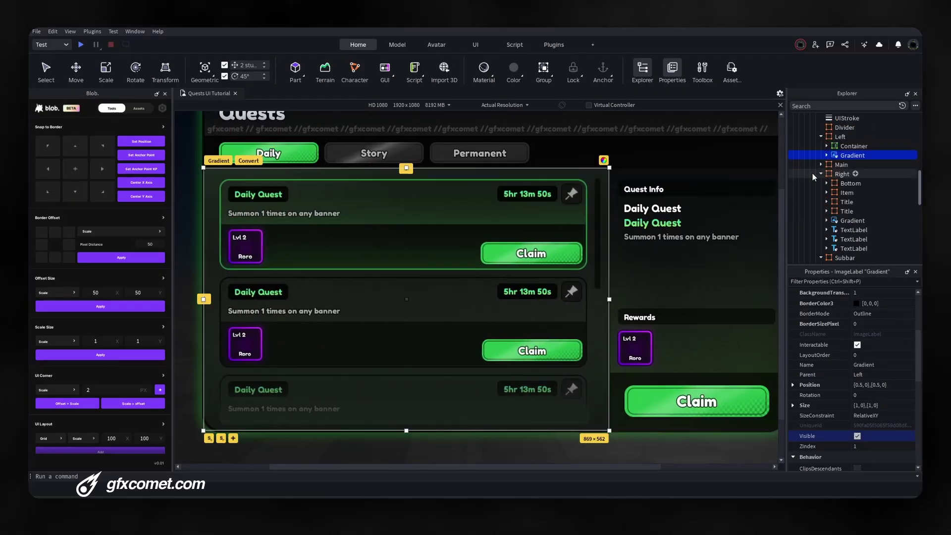
pyautogui.click(628, 172)
pyautogui.click(617, 162)
pyautogui.click(214, 179)
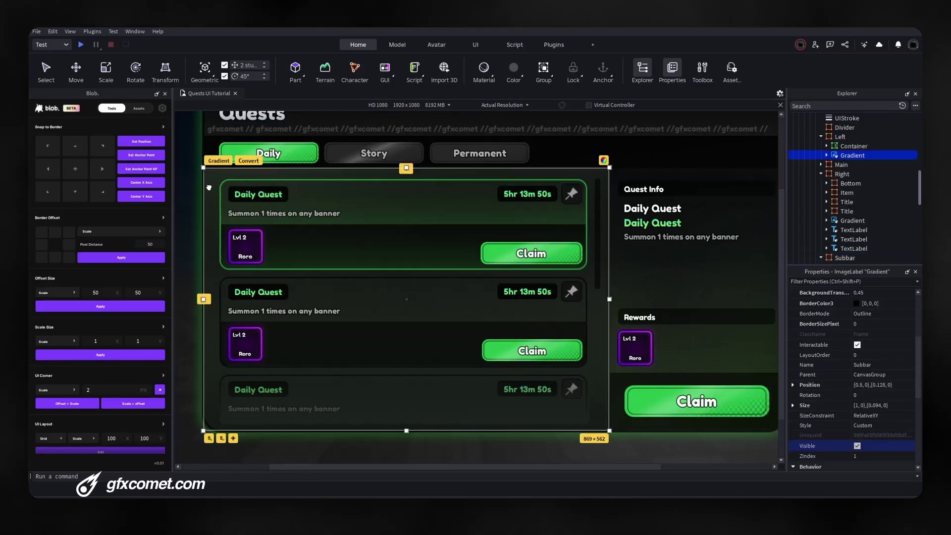
pyautogui.scroll(4, 881, 223)
pyautogui.scroll(-3, 829, 228)
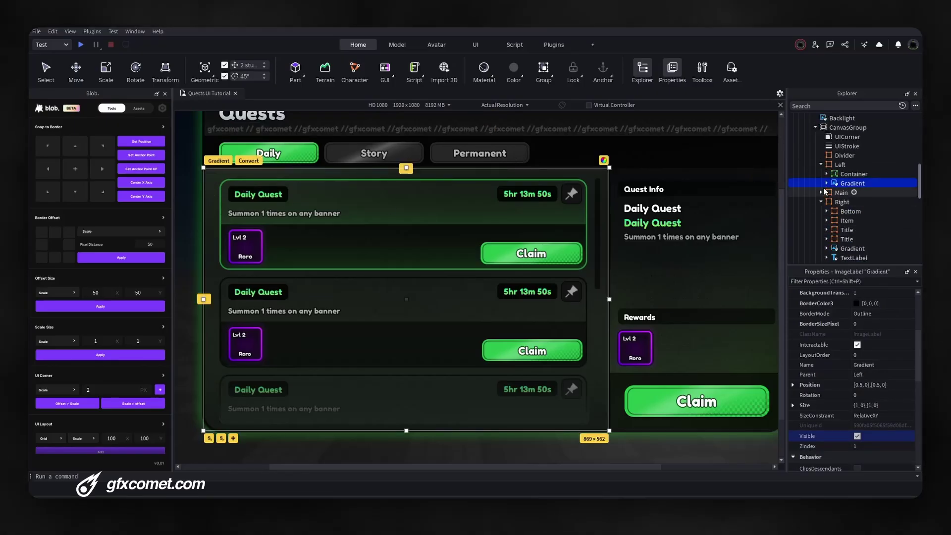
# Toggle the visibility of the Main frame's Texture image to compare the panel background, leaving it hidden.
pyautogui.click(851, 219)
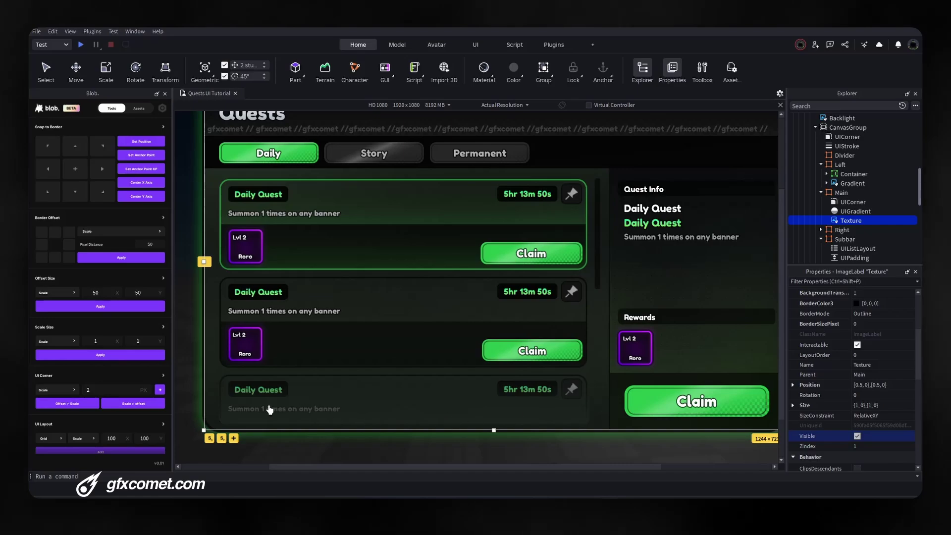
pyautogui.click(860, 438)
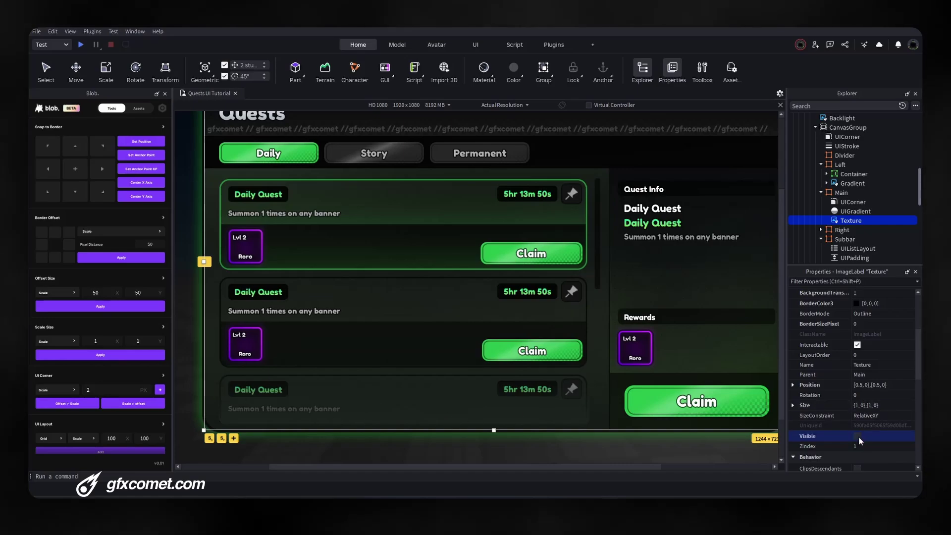
pyautogui.click(859, 438)
pyautogui.click(859, 437)
pyautogui.click(860, 437)
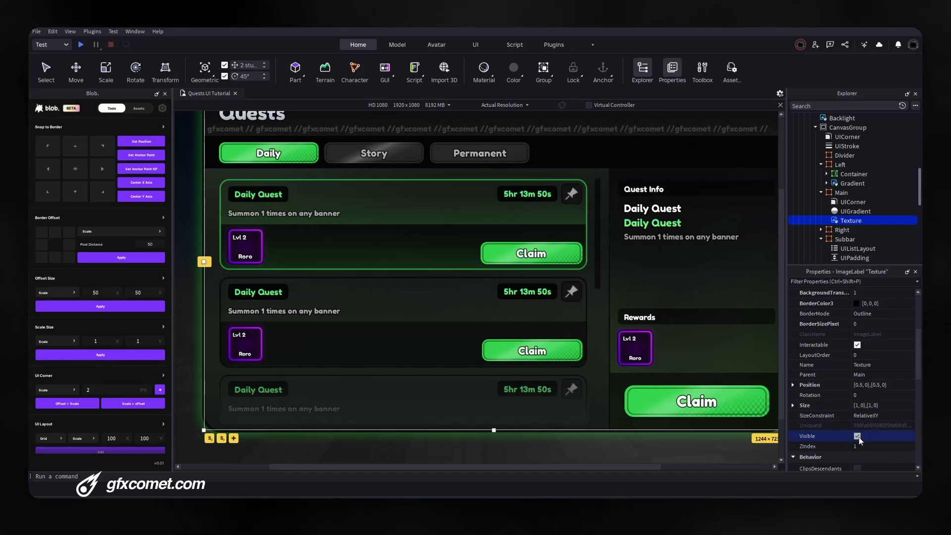
pyautogui.click(859, 437)
pyautogui.moveTo(600, 468); pyautogui.dragTo(720, 462)
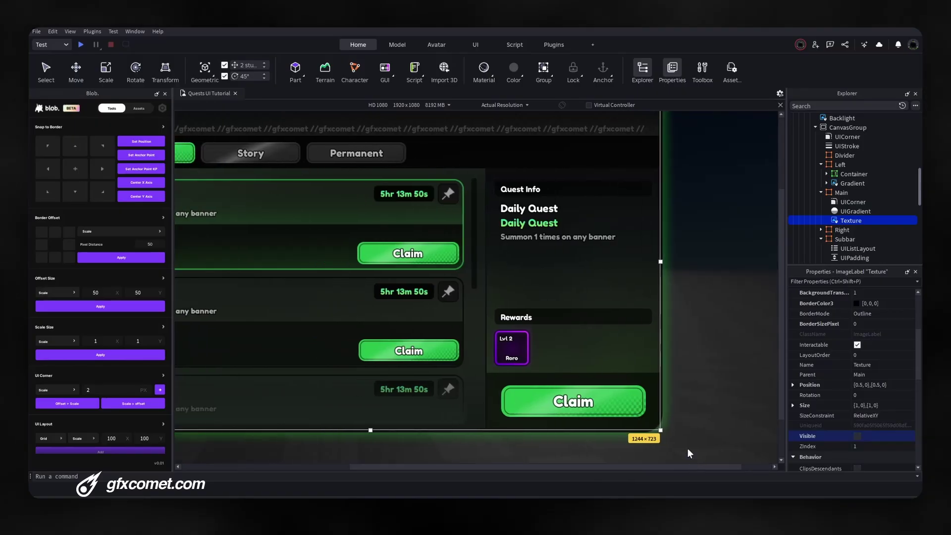
# Fit the preview to the window and make the Main frame's Texture image visible again.
pyautogui.click(508, 105)
pyautogui.click(480, 136)
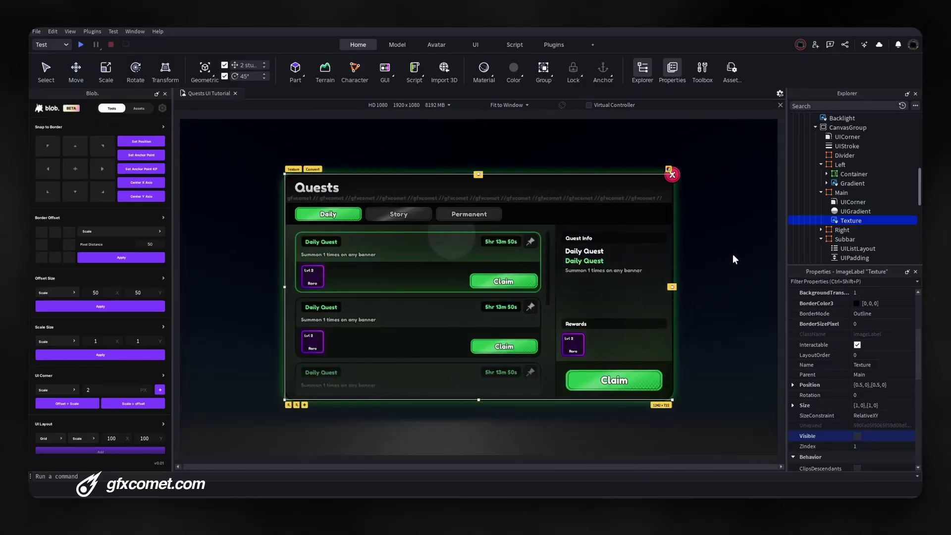
pyautogui.click(857, 436)
pyautogui.click(718, 251)
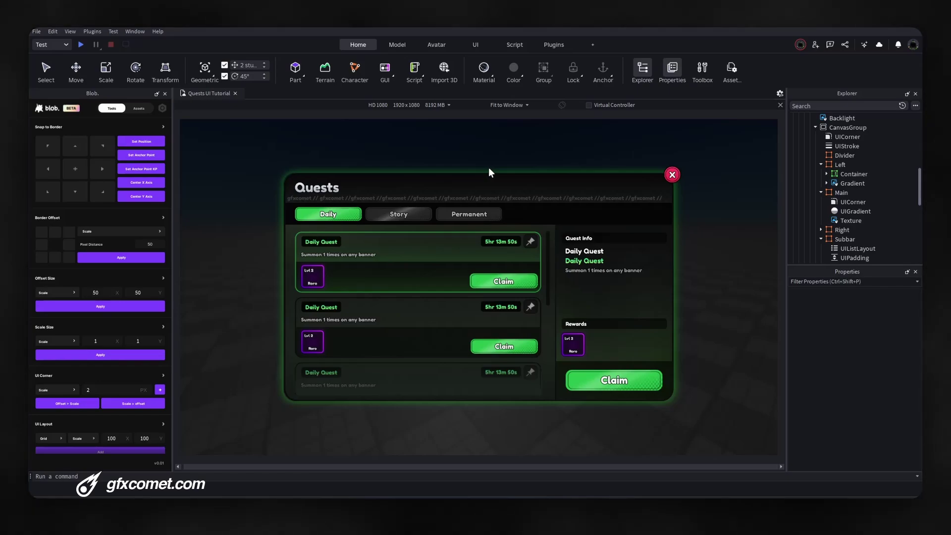
# Enable the Leaderboard ScreenGui in StarterGui.
pyautogui.click(606, 384)
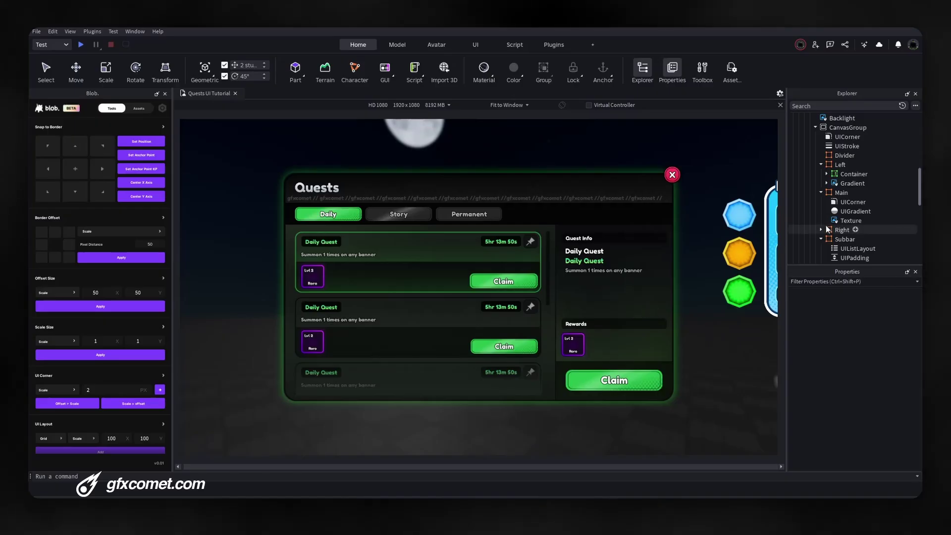
pyautogui.scroll(4, 847, 219)
pyautogui.click(826, 187)
pyautogui.click(799, 184)
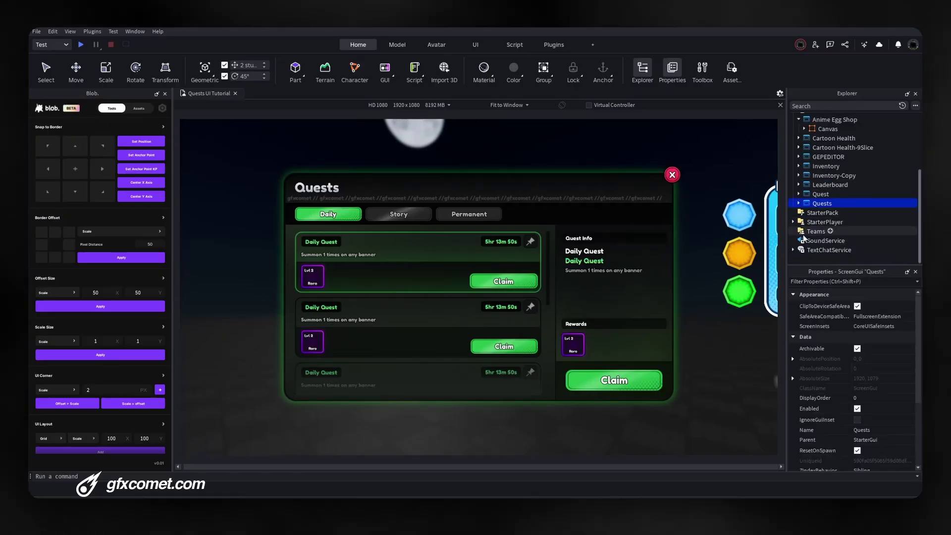
pyautogui.click(833, 185)
pyautogui.click(858, 409)
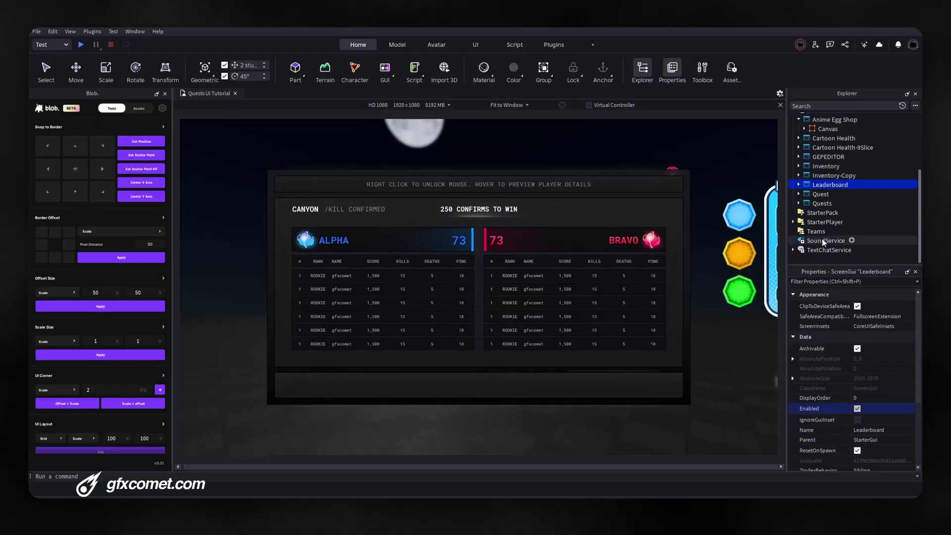
# Duplicate the Leaderboard ScreenGui with one copy disabled, and disable the Quests ScreenGui.
pyautogui.hotkey('ctrl', 'd')
pyautogui.click(858, 409)
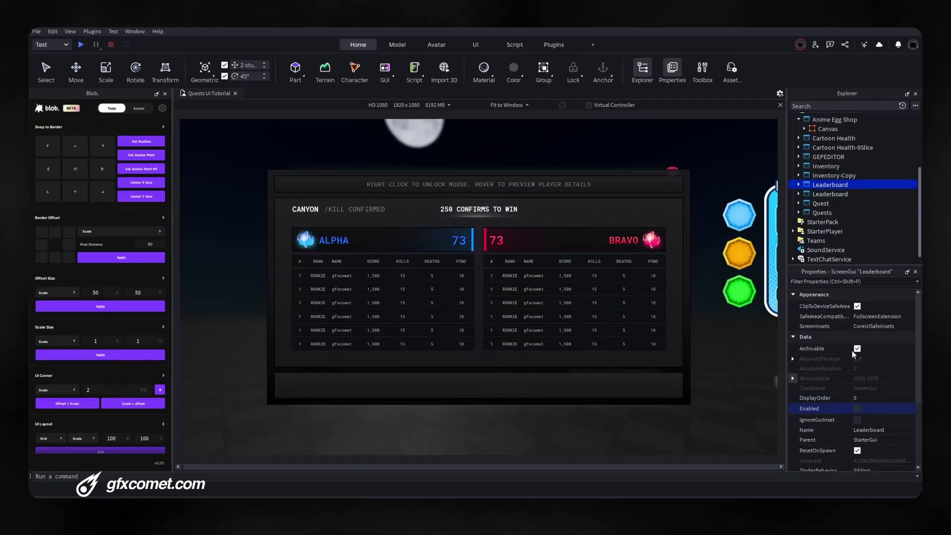
pyautogui.click(821, 203)
pyautogui.click(822, 212)
pyautogui.click(858, 408)
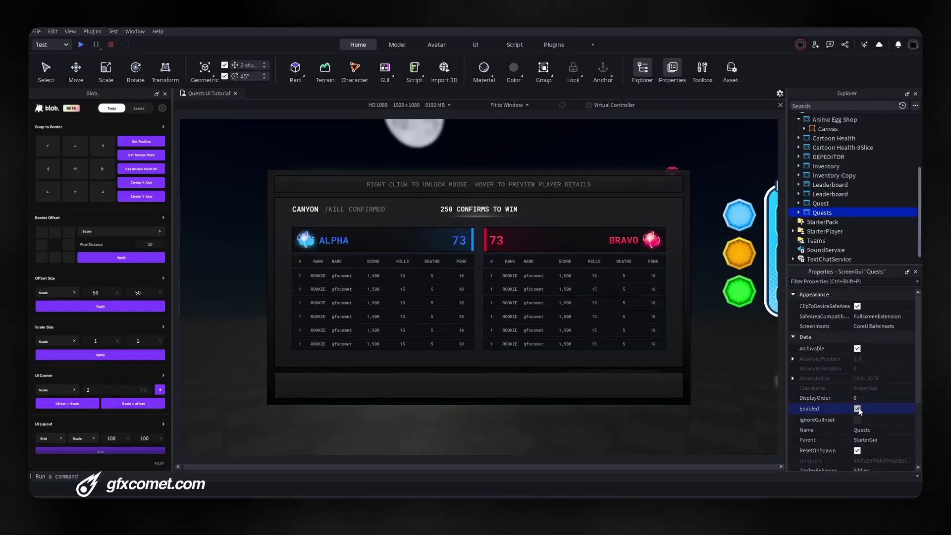
# Delete the texture image covering the main middle container of the enabled Leaderboard.
pyautogui.click(799, 194)
pyautogui.click(819, 204)
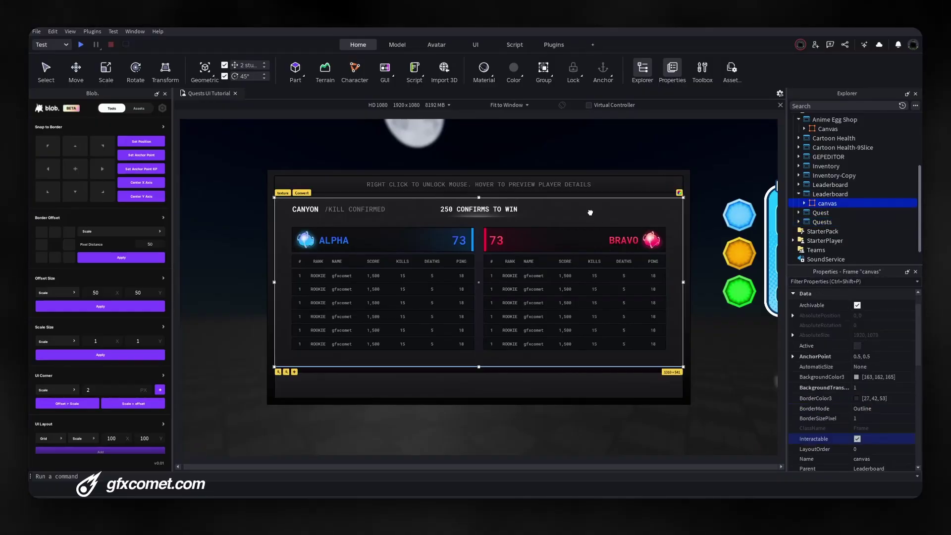
pyautogui.click(590, 212)
pyautogui.press('Delete')
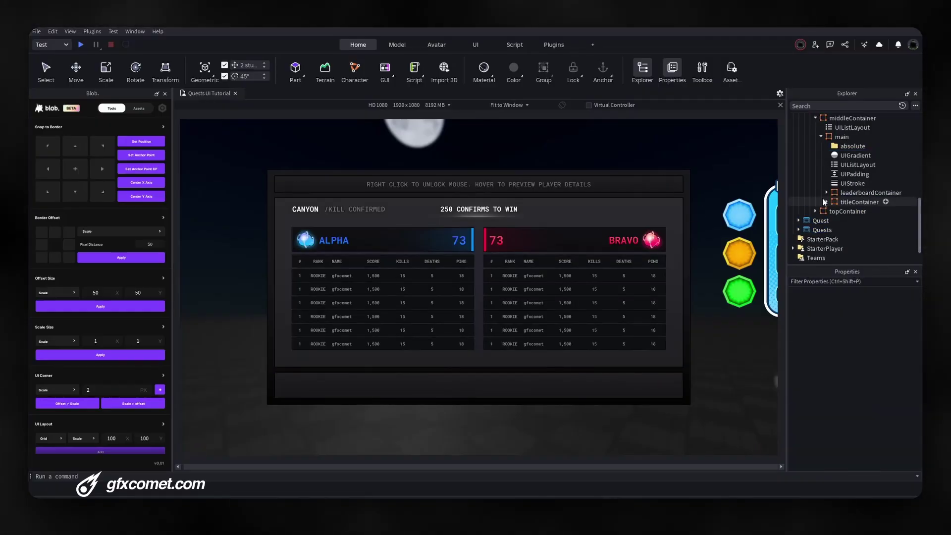
pyautogui.hotkey('ctrl', 'z')
pyautogui.hotkey('ctrl', 'y')
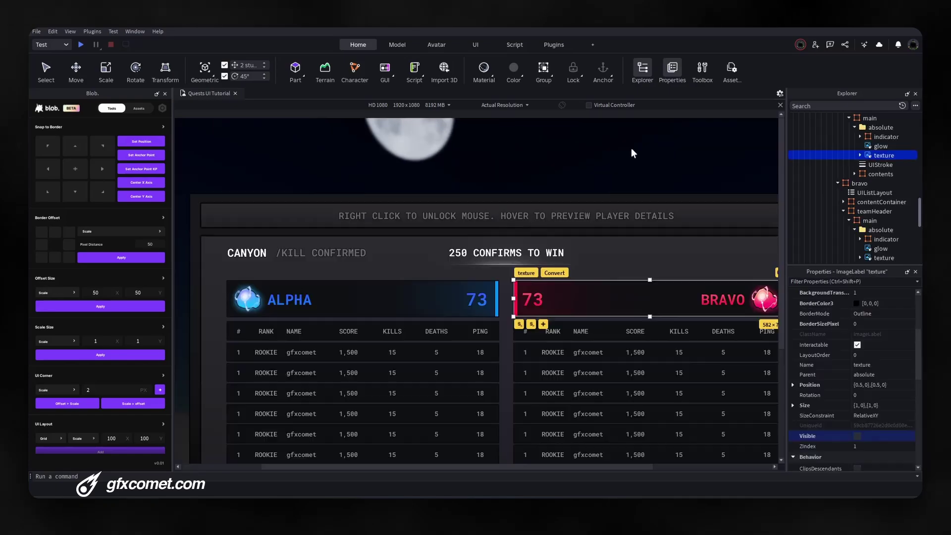
# Deselect the team header's texture and set the preview back to Fit to Window.
pyautogui.click(610, 171)
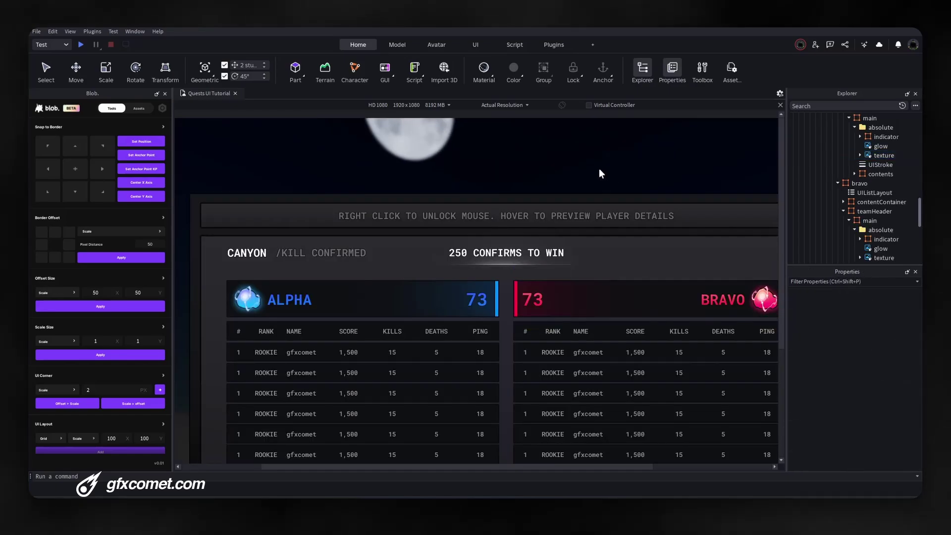
pyautogui.click(517, 107)
pyautogui.click(510, 137)
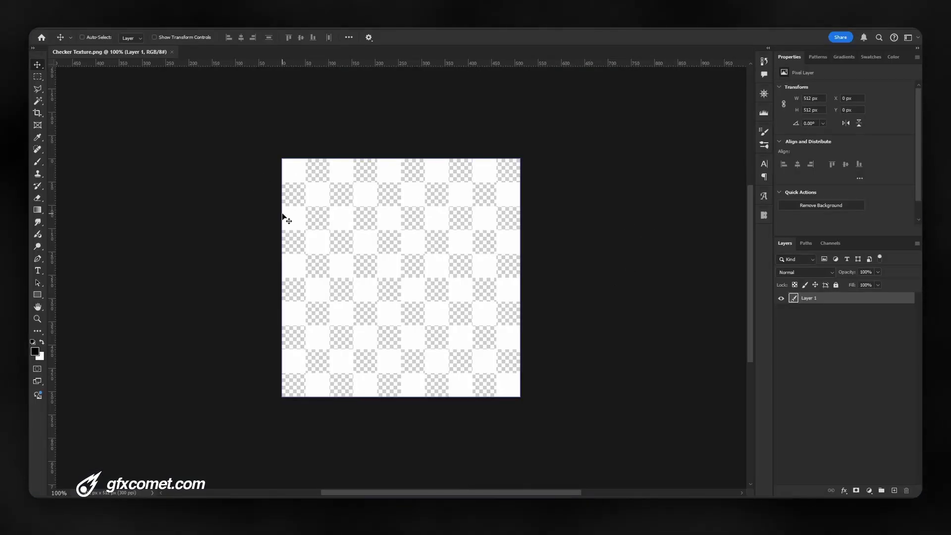
# Switch to Photoshop and add a black-filled layer beneath the checker layer of Checker Texture.png.
pyautogui.click(894, 490)
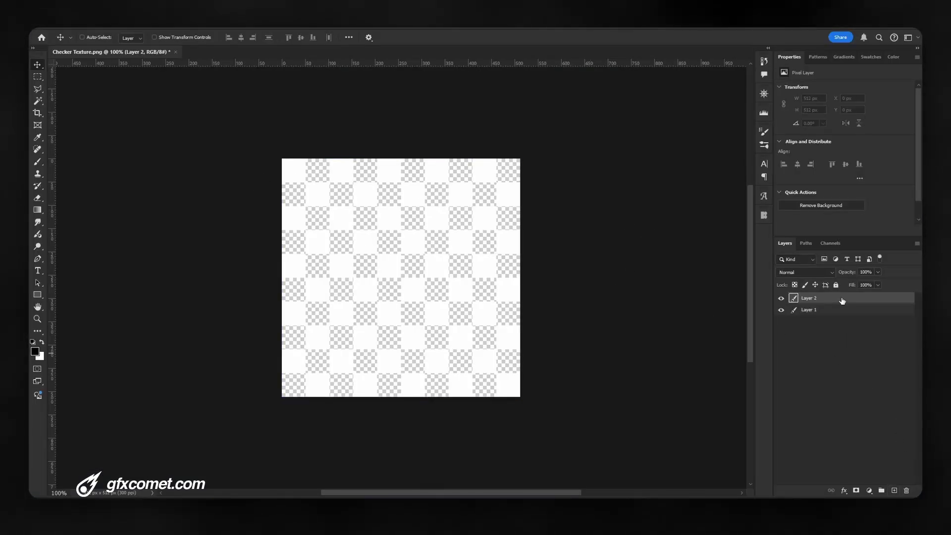
pyautogui.moveTo(842, 298); pyautogui.dragTo(846, 315)
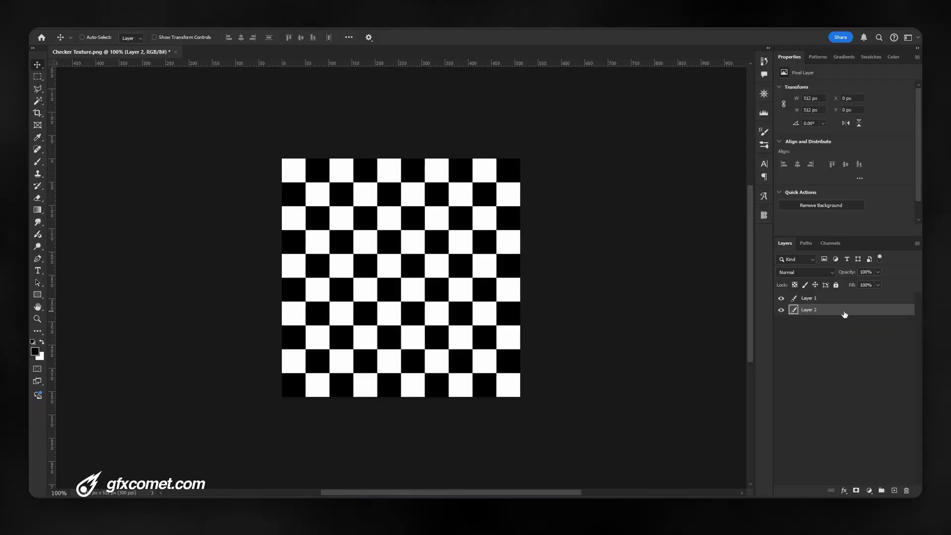
# Select the checker layer and toggle the visibility of the black Layer 2 off and back on.
pyautogui.click(823, 299)
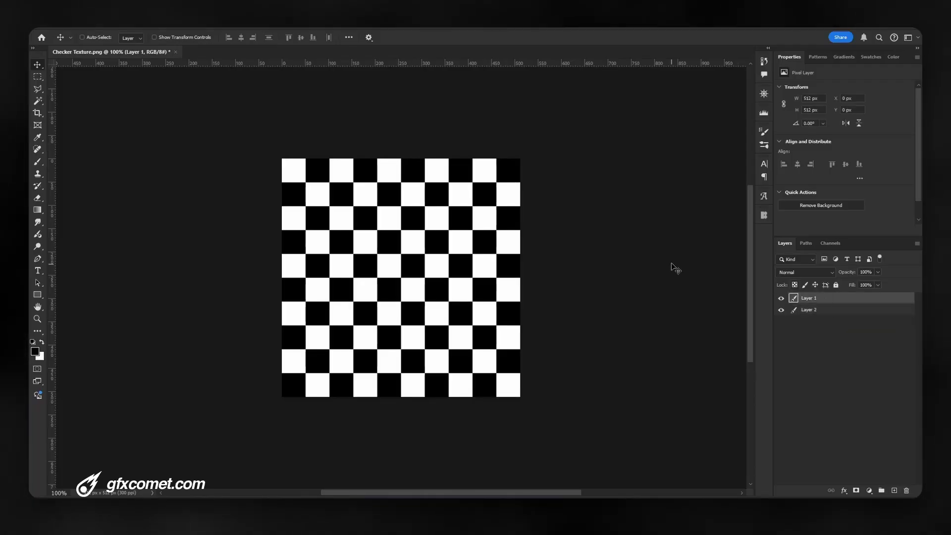
pyautogui.click(782, 310)
pyautogui.click(781, 310)
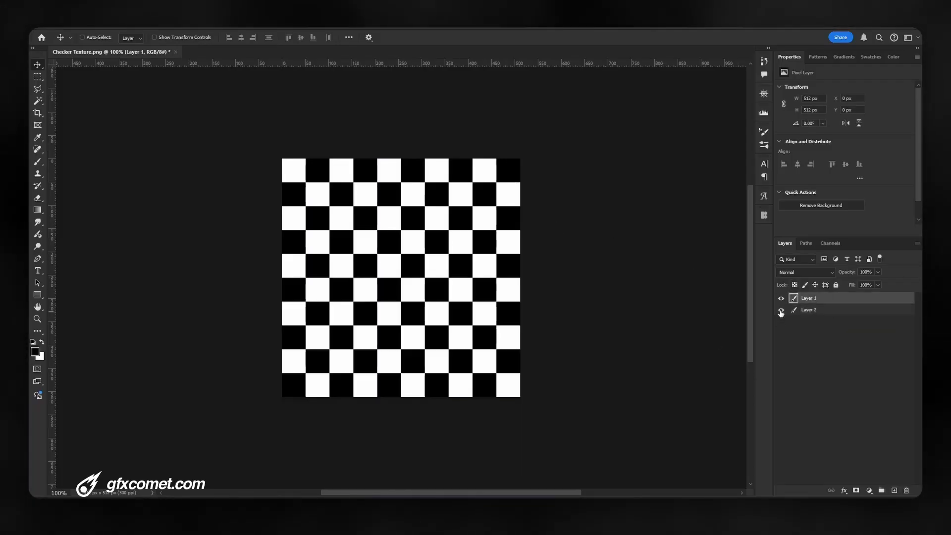
# Check the document's width and height in Canvas Size and leave them as they are.
pyautogui.click(96, 28)
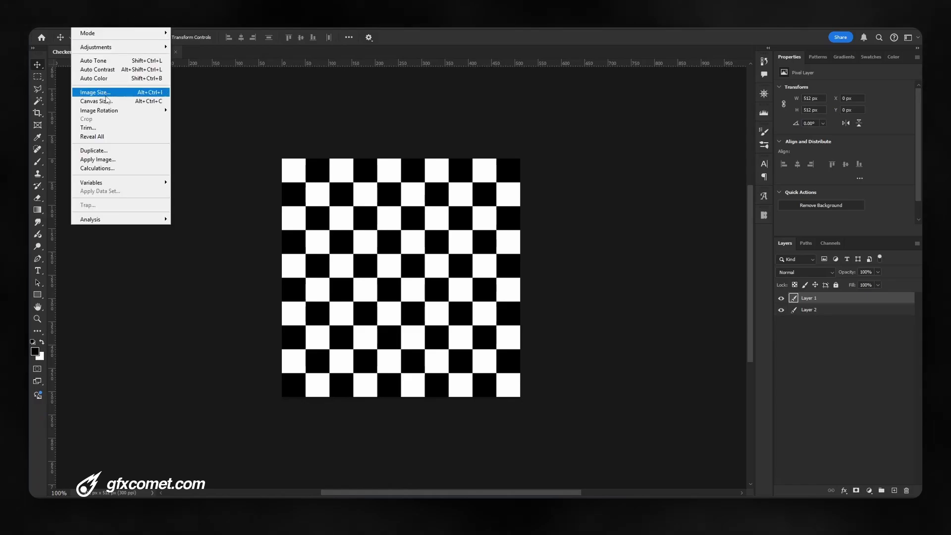
pyautogui.click(106, 97)
pyautogui.moveTo(478, 159); pyautogui.dragTo(607, 144)
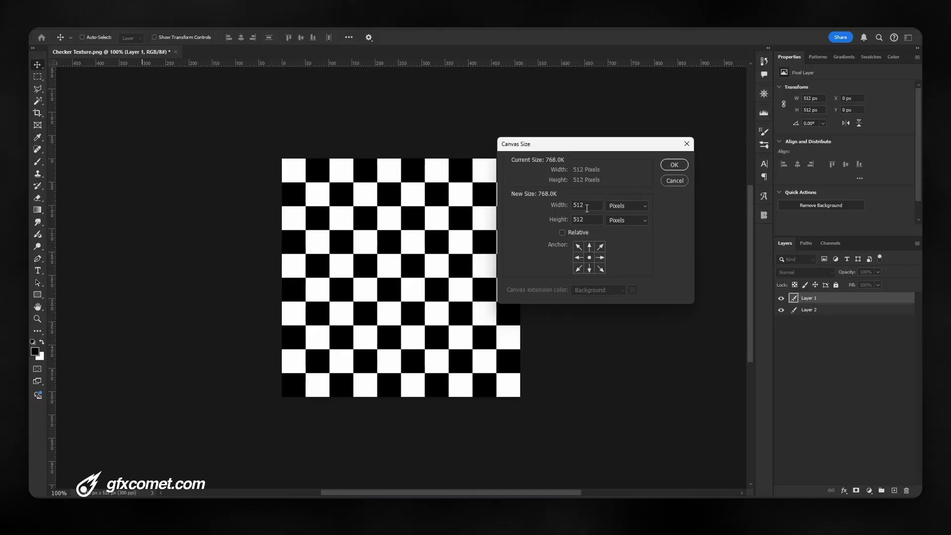
pyautogui.click(675, 182)
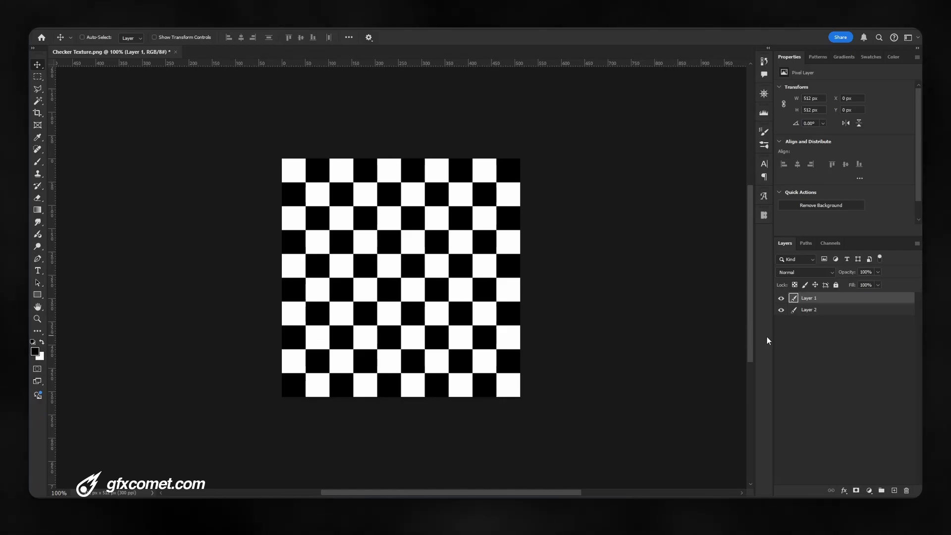
# Hide the black Layer 2 and invert Layer 1 so its checker squares are black on transparency.
pyautogui.click(781, 310)
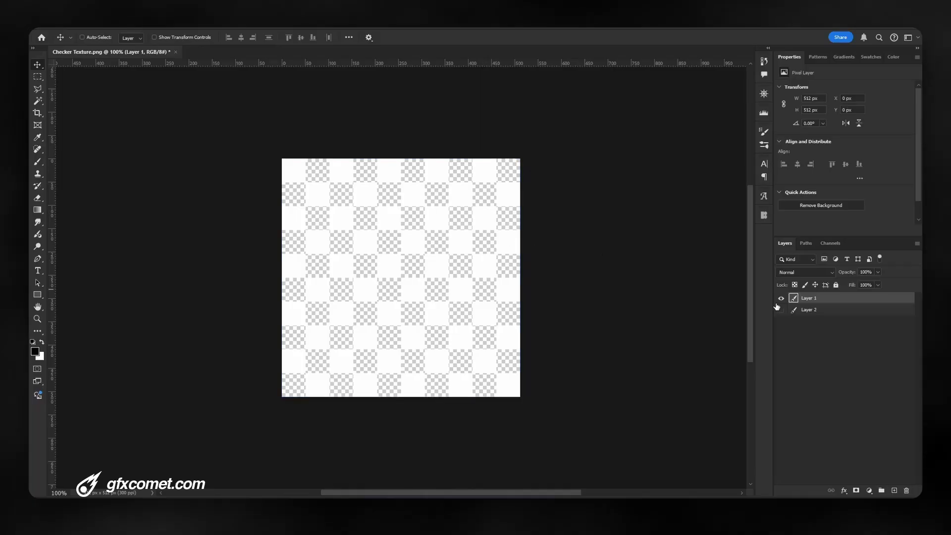
pyautogui.moveTo(557, 292); pyautogui.dragTo(581, 295)
pyautogui.hotkey('ctrl', 'z')
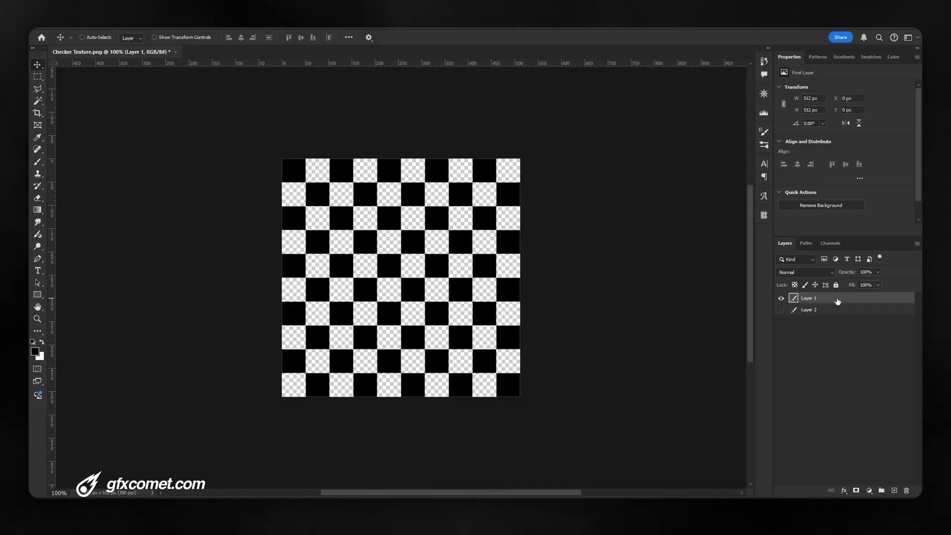
# Try a white (ffffff) Color Overlay on Layer 1, discarding the layer style changes.
pyautogui.doubleClick(838, 301)
pyautogui.click(537, 253)
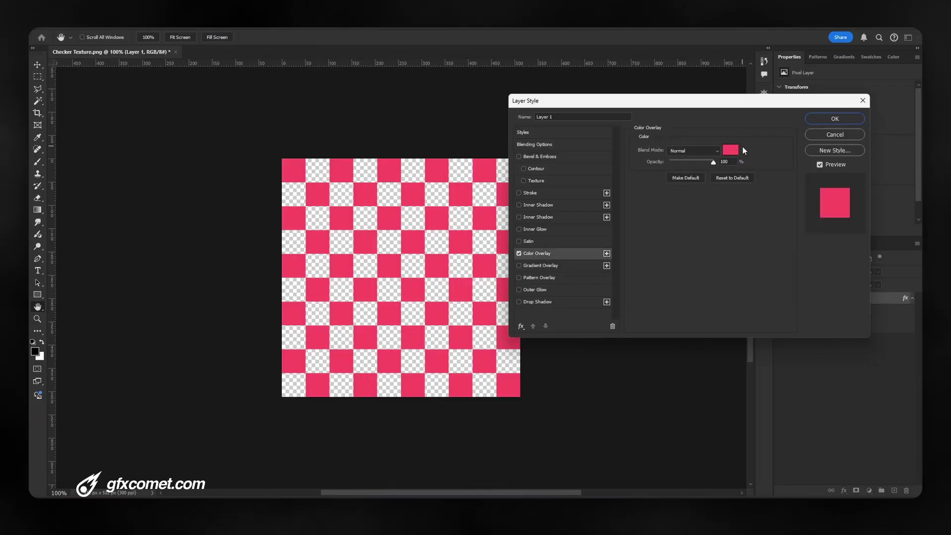
pyautogui.click(731, 149)
pyautogui.moveTo(784, 289); pyautogui.dragTo(742, 252)
pyautogui.click(588, 271)
pyautogui.click(599, 272)
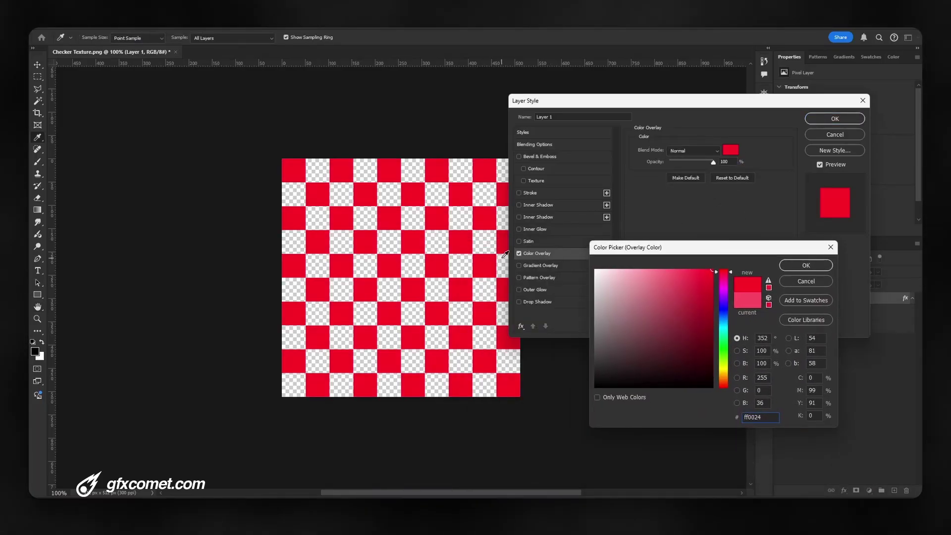
pyautogui.moveTo(650, 292); pyautogui.dragTo(594, 269)
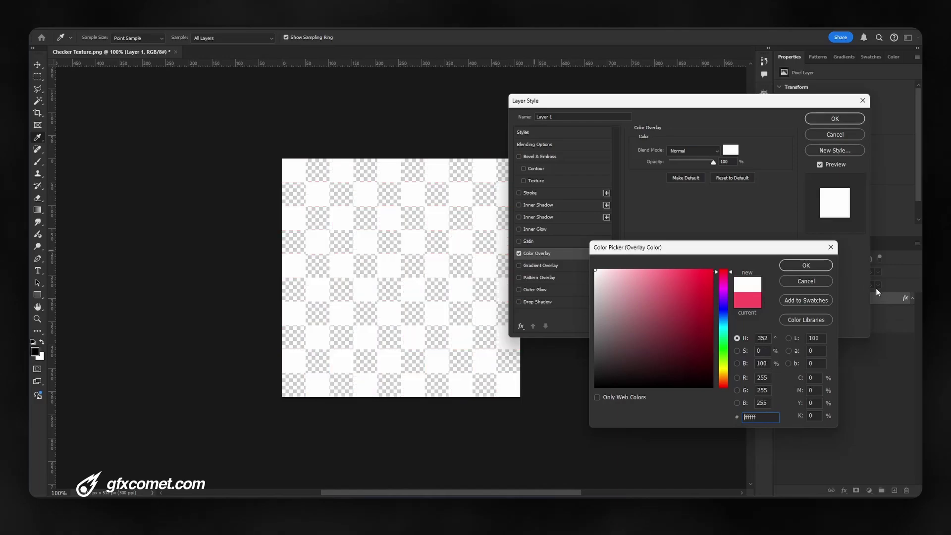
pyautogui.click(804, 281)
pyautogui.click(836, 136)
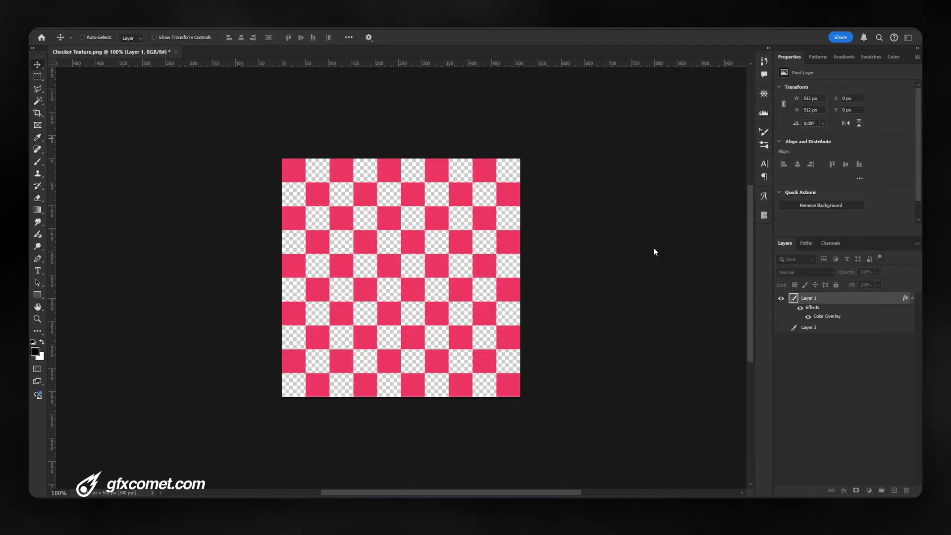
# Invert the colors of Layer 1 to make the black checker squares white.
pyautogui.press('ctrl')
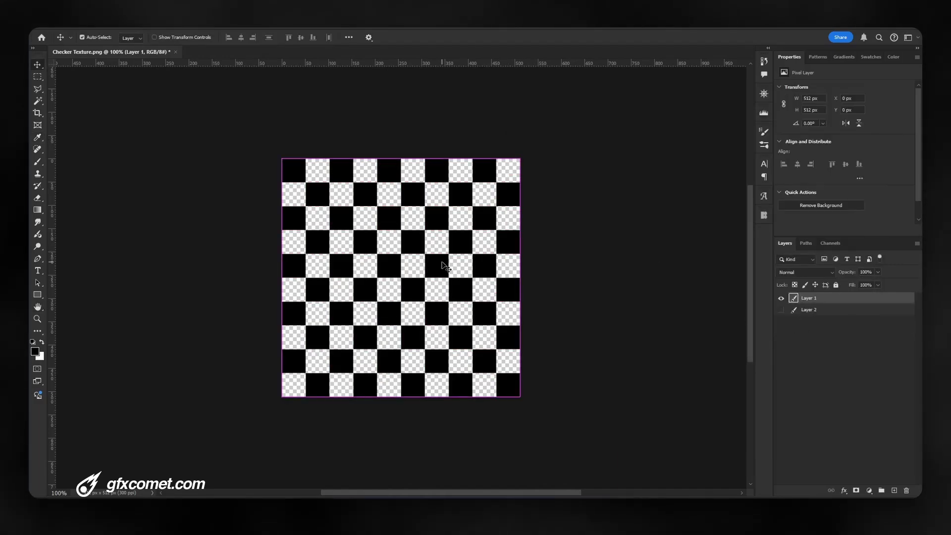
pyautogui.hotkey('ctrl', 'i')
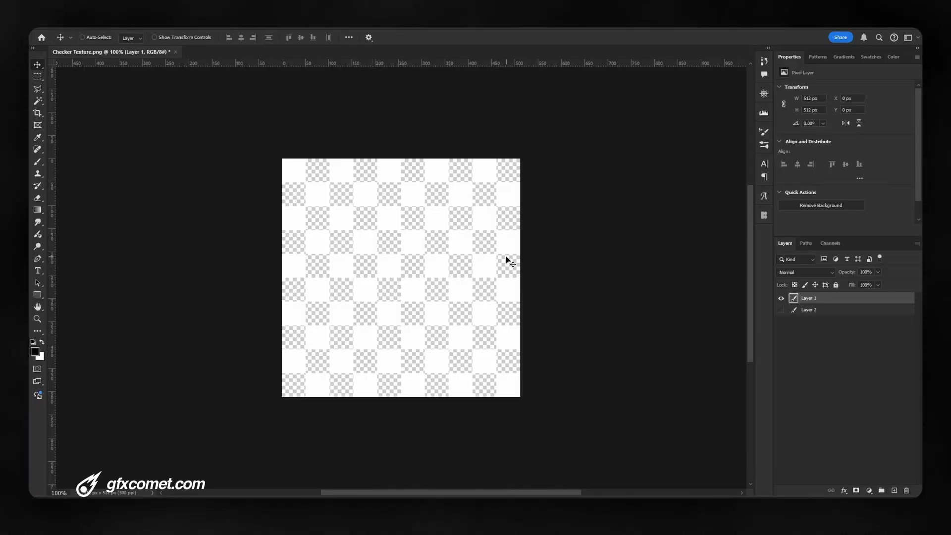
pyautogui.click(48, 24)
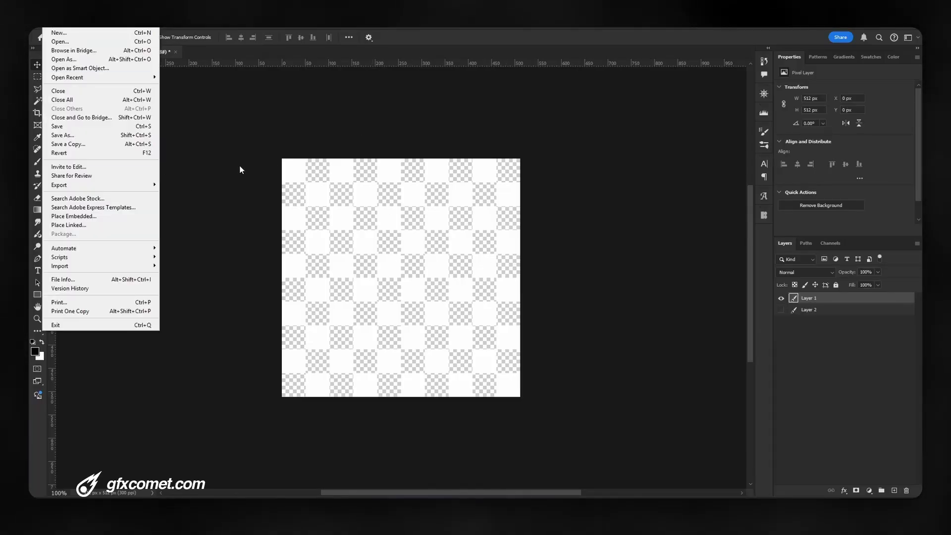
pyautogui.click(286, 160)
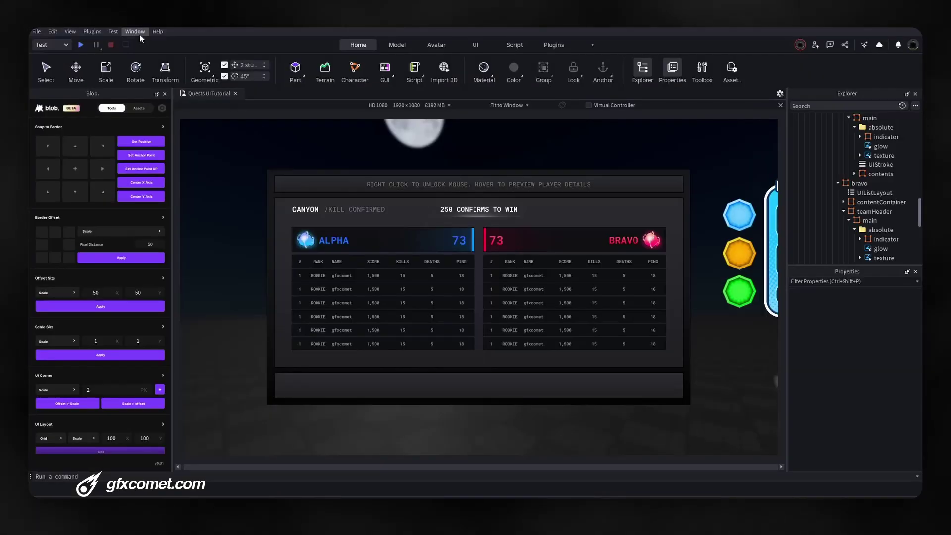
# Switch to Roblox Studio and copy the asset ID of Images/Checker Texture from the Asset Manager.
pyautogui.click(140, 32)
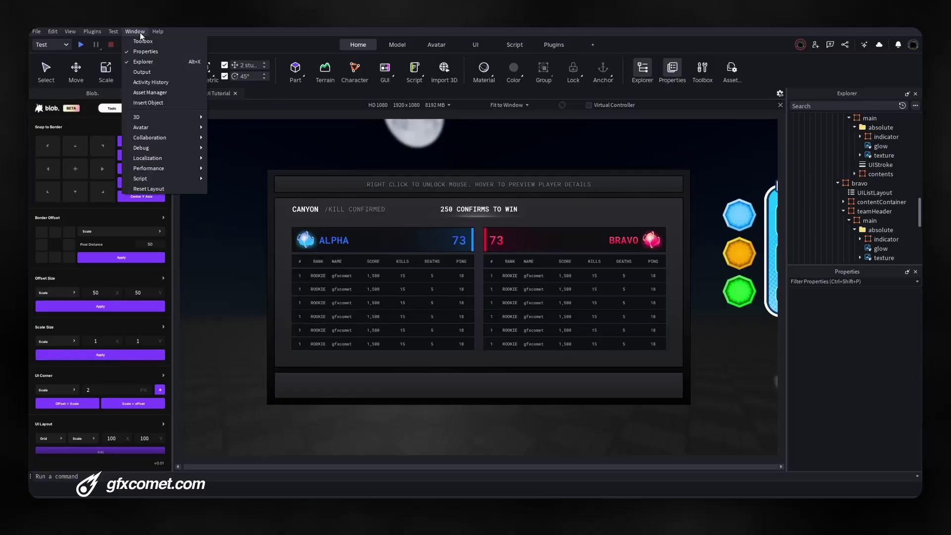
pyautogui.click(178, 91)
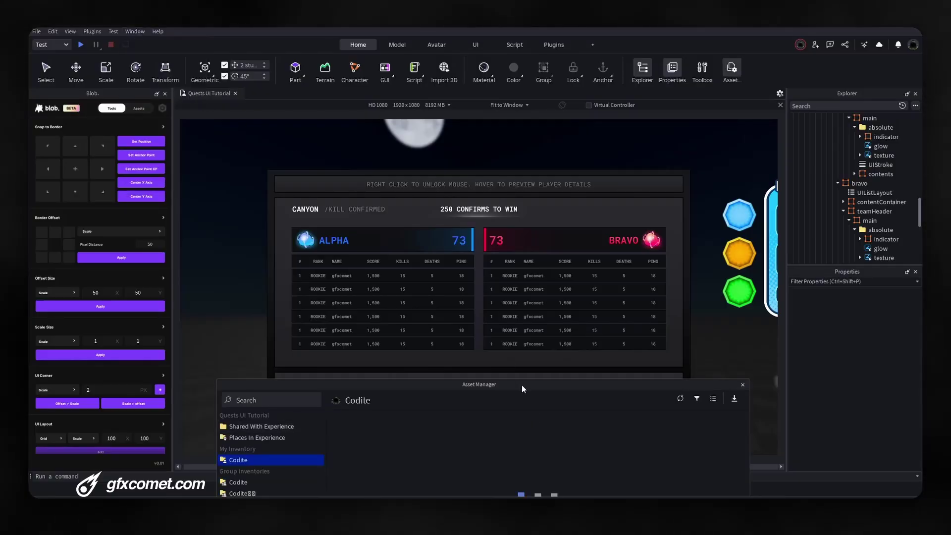
pyautogui.moveTo(518, 384); pyautogui.dragTo(522, 294)
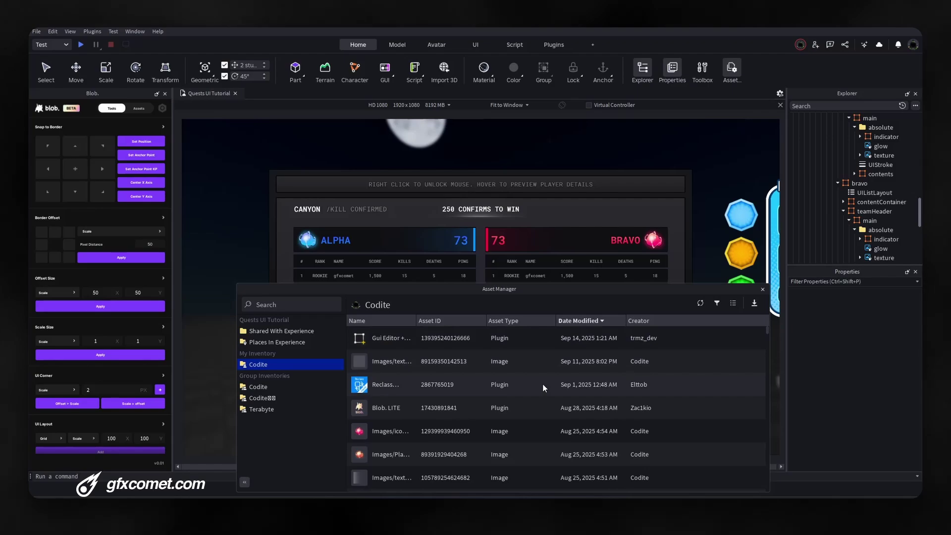
pyautogui.scroll(-10, 542, 384)
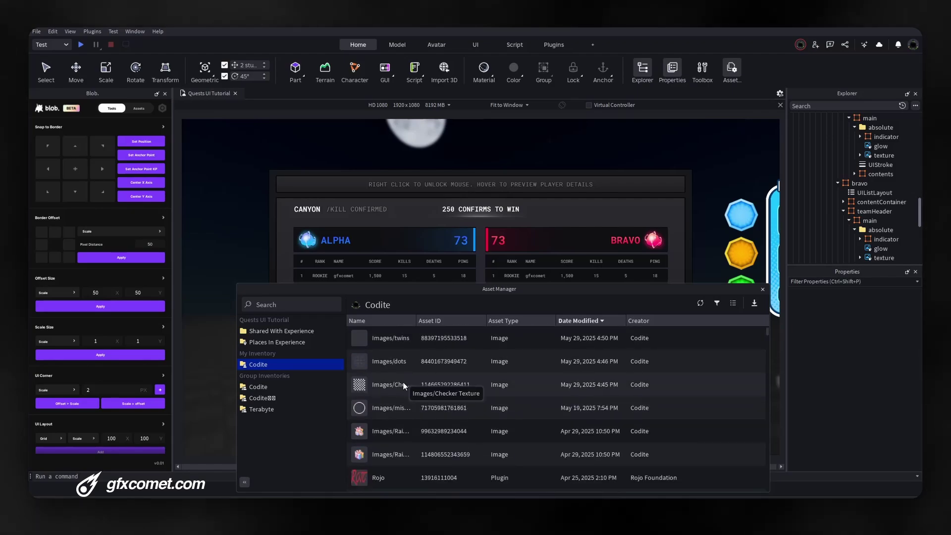
pyautogui.rightClick(416, 384)
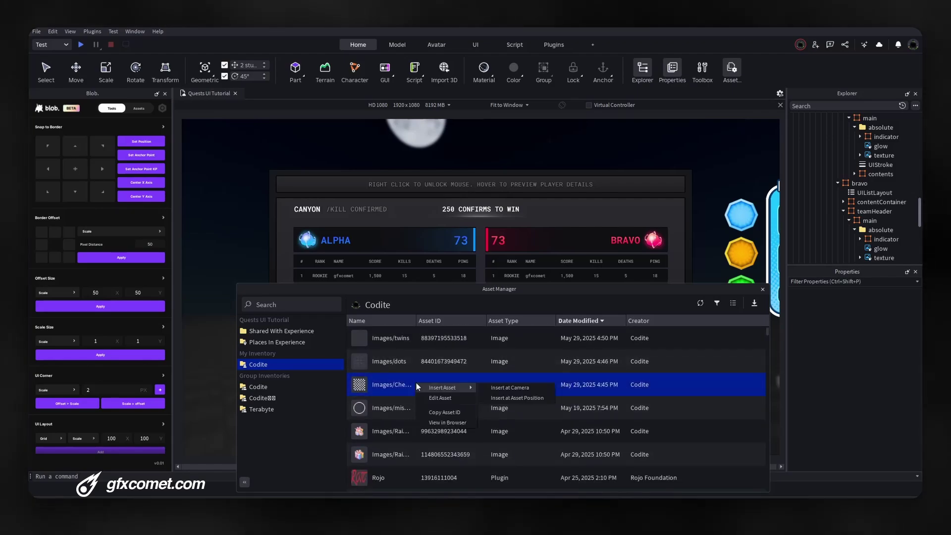
pyautogui.click(454, 412)
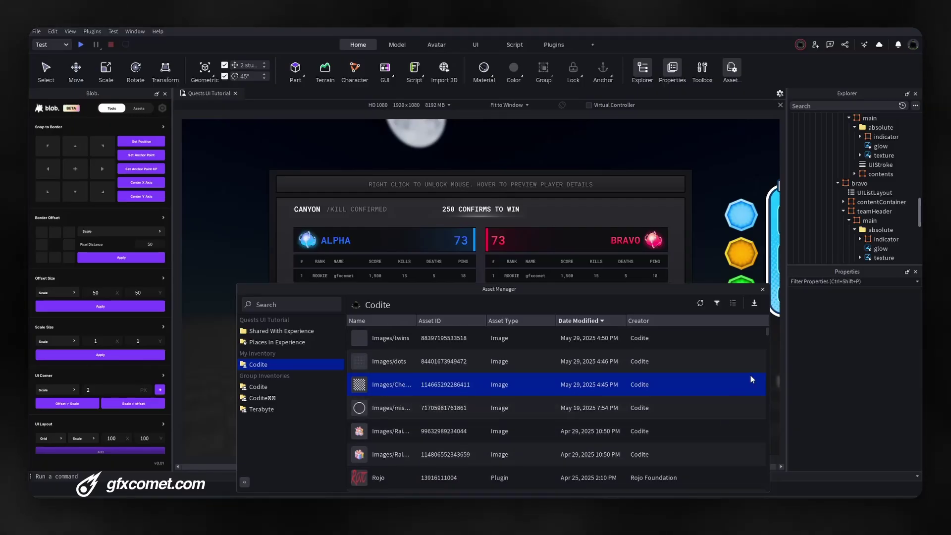
pyautogui.click(763, 290)
# Insert an ImageLabel into the absolute folder of middleContainer's main frame, centered and sized to scale 1 by 1.
pyautogui.click(860, 184)
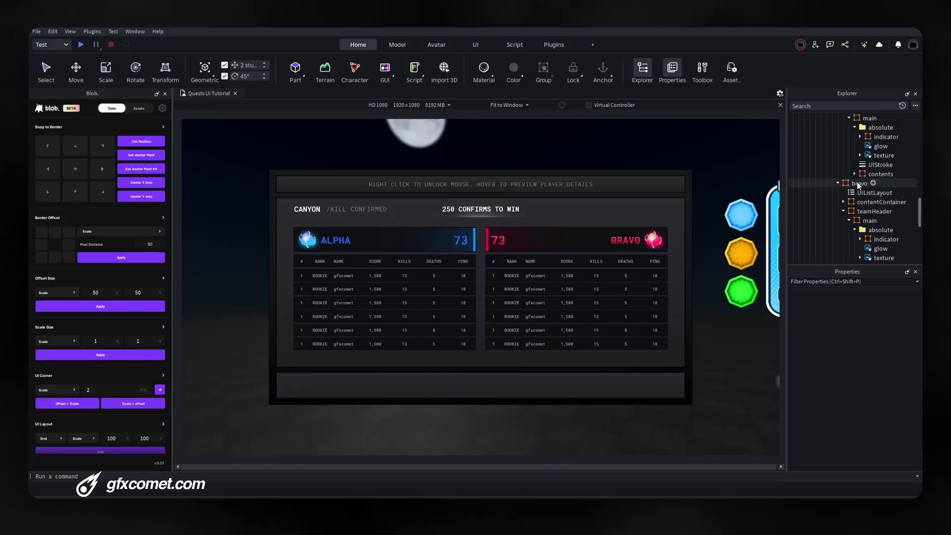
pyautogui.click(285, 208)
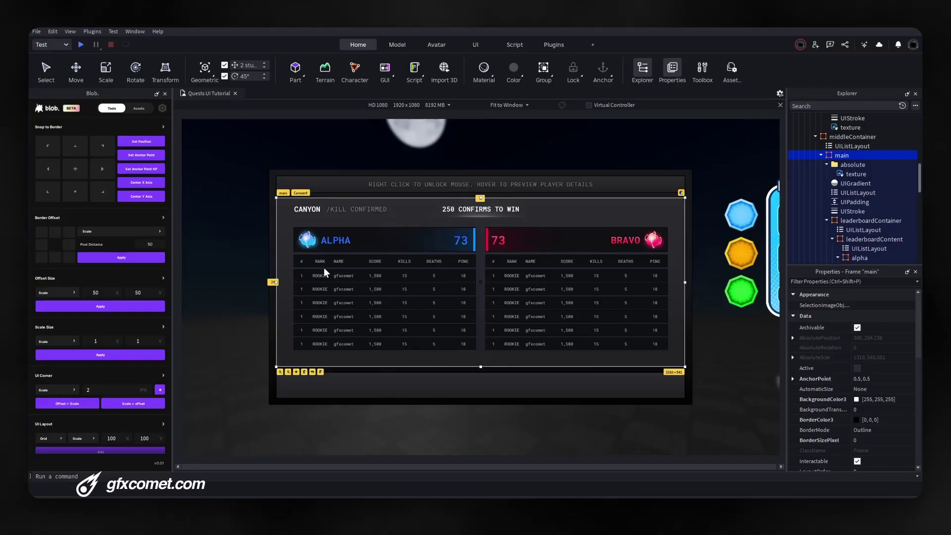
pyautogui.click(831, 167)
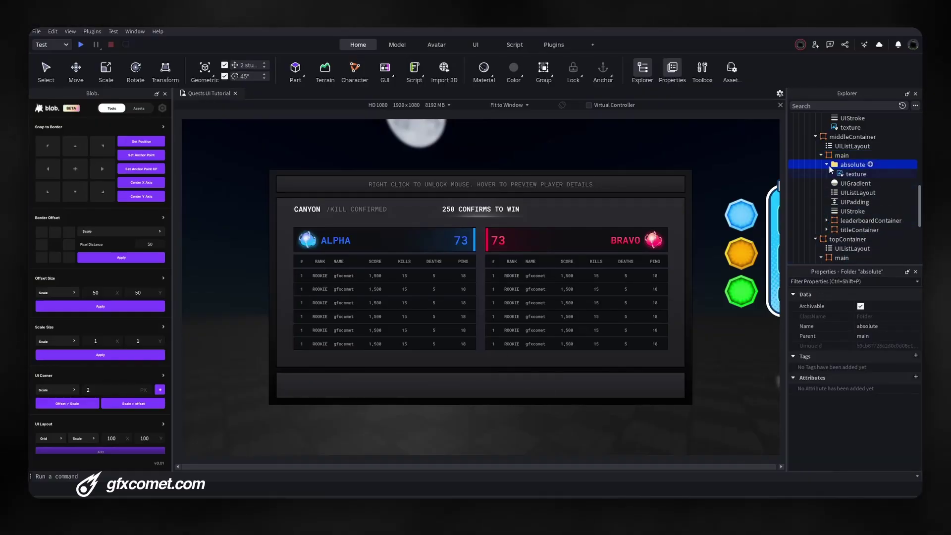
pyautogui.click(871, 165)
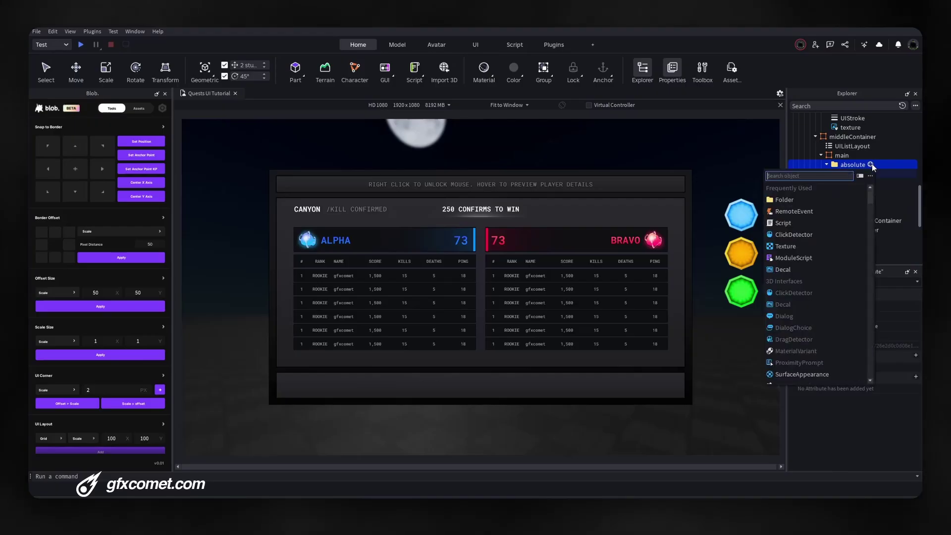
pyautogui.write('image')
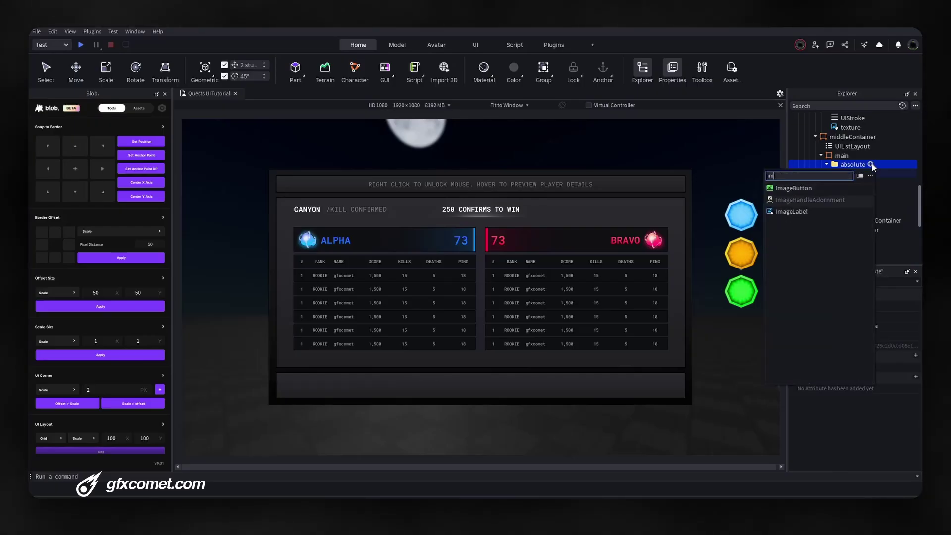
pyautogui.press('Return')
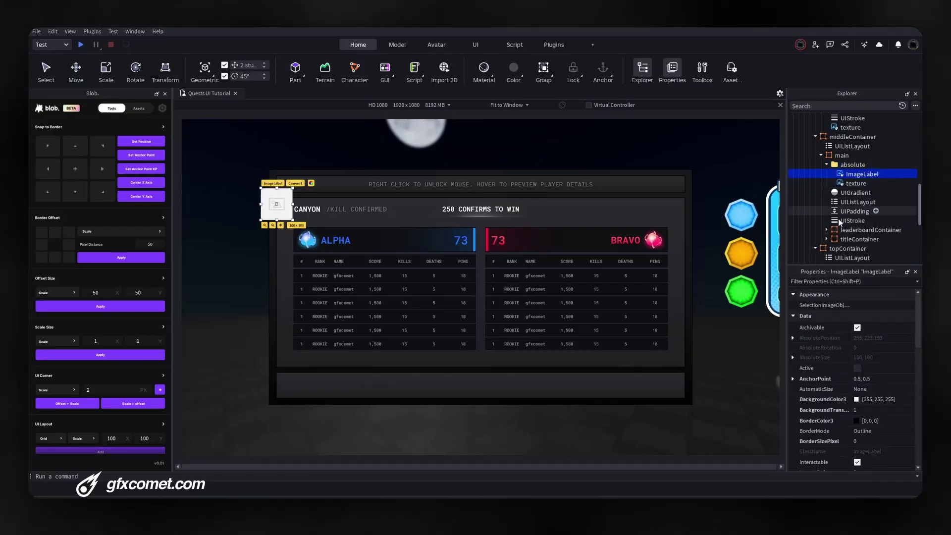
pyautogui.click(75, 169)
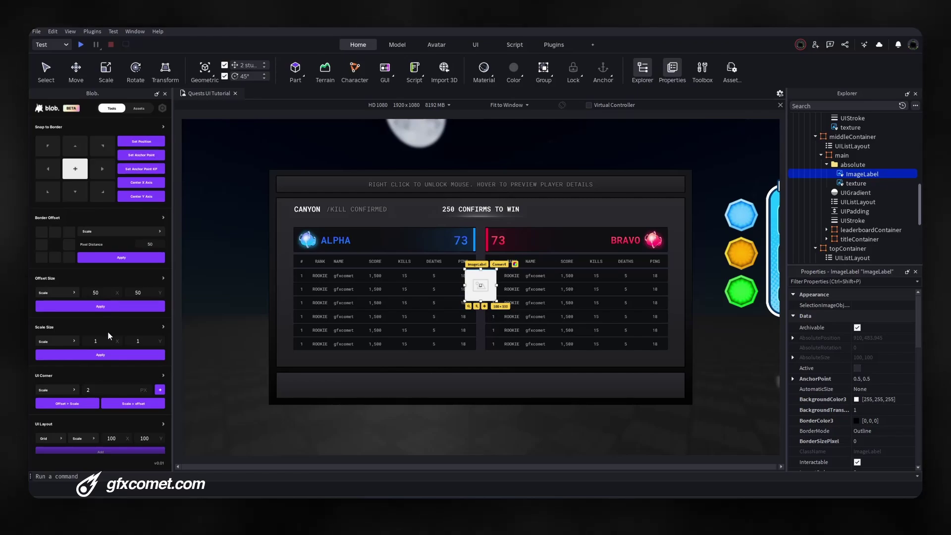
pyautogui.click(106, 357)
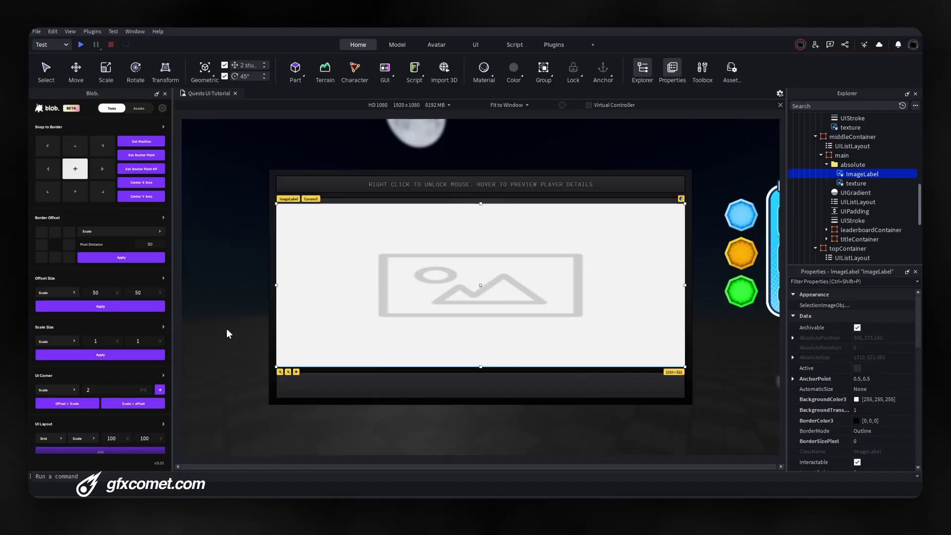
# Replace the new ImageLabel's placeholder image with the copied Checker Texture asset ID.
pyautogui.scroll(-5, 883, 425)
pyautogui.click(887, 404)
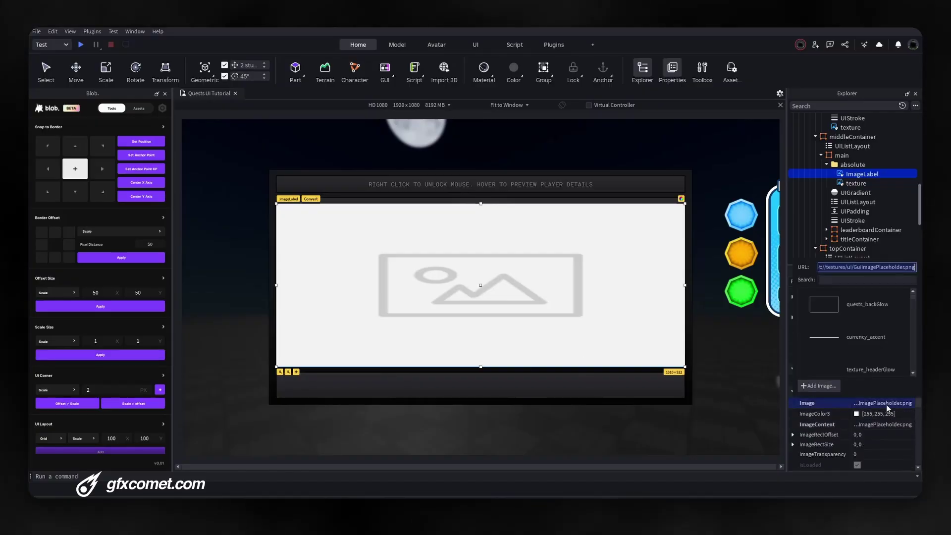
pyautogui.hotkey('ctrl', 'v')
pyautogui.press('Return')
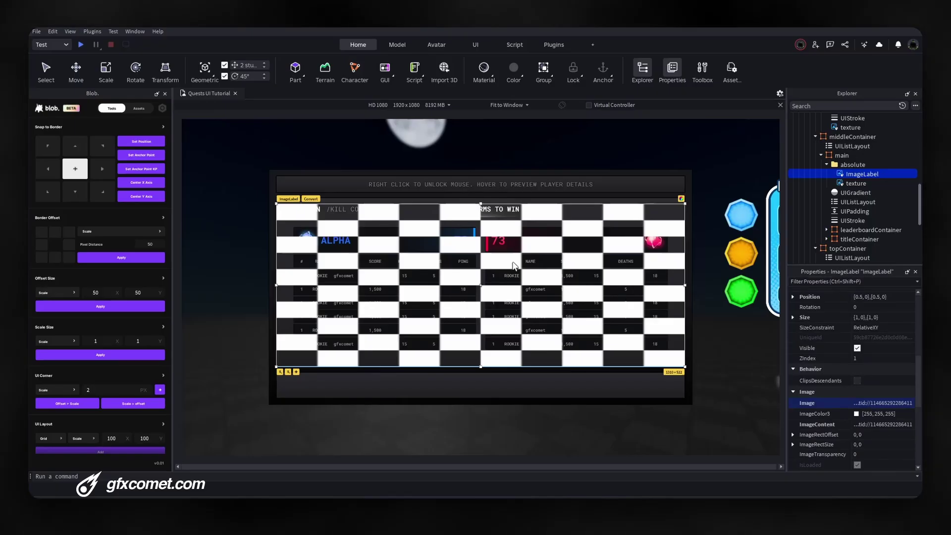
# Set the checker ImageLabel's ScaleType to Tile.
pyautogui.scroll(-3, 864, 391)
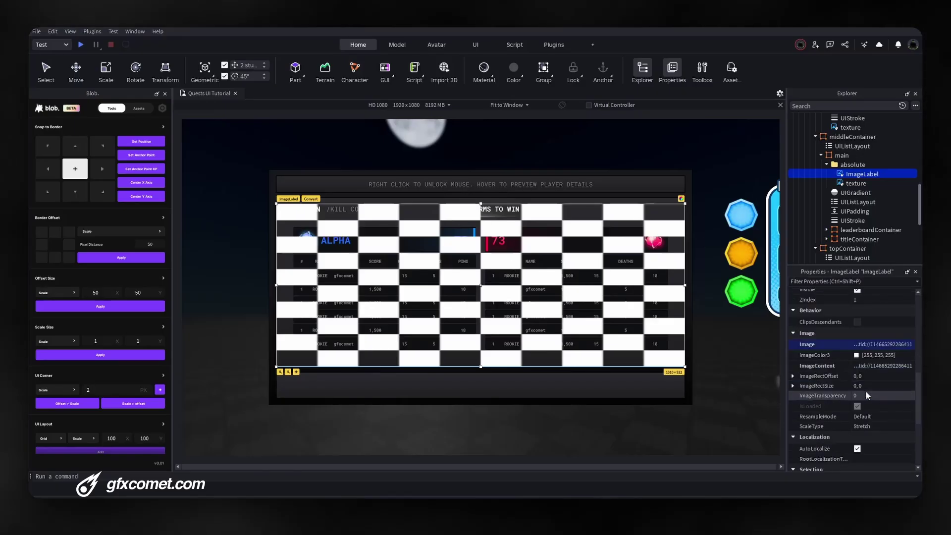
pyautogui.click(885, 426)
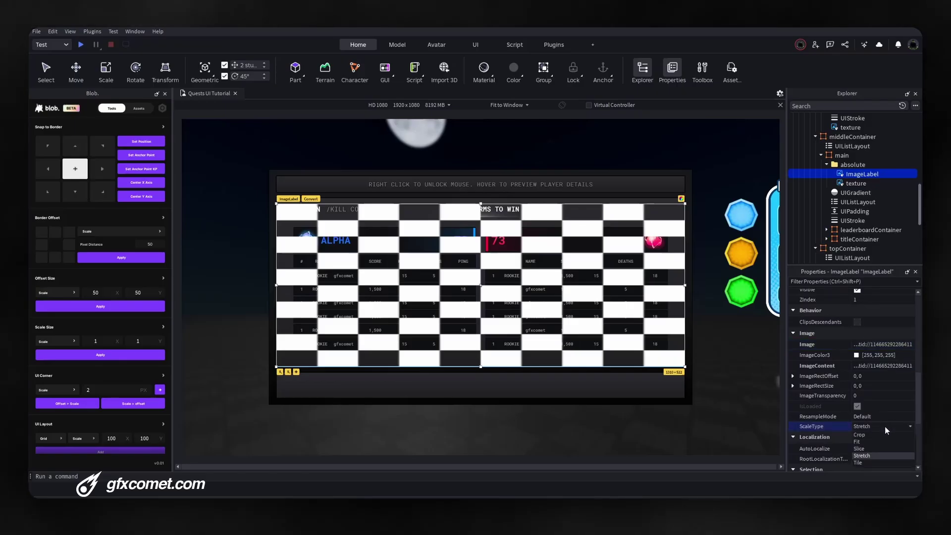
pyautogui.click(872, 462)
# Set both the X and Y offsets of the checker ImageLabel's TileSize to 100.
pyautogui.click(793, 440)
pyautogui.click(802, 460)
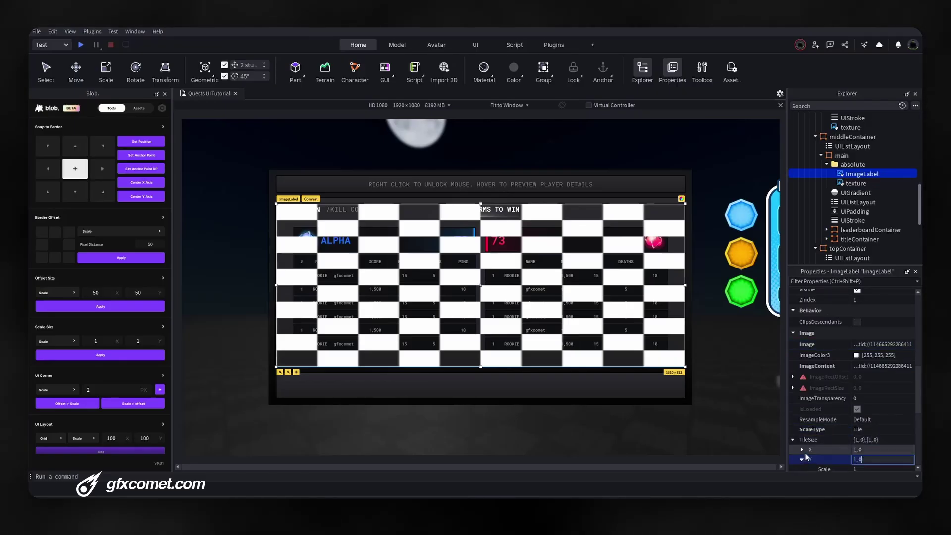
pyautogui.click(802, 451)
pyautogui.scroll(-2, 823, 441)
pyautogui.click(885, 411)
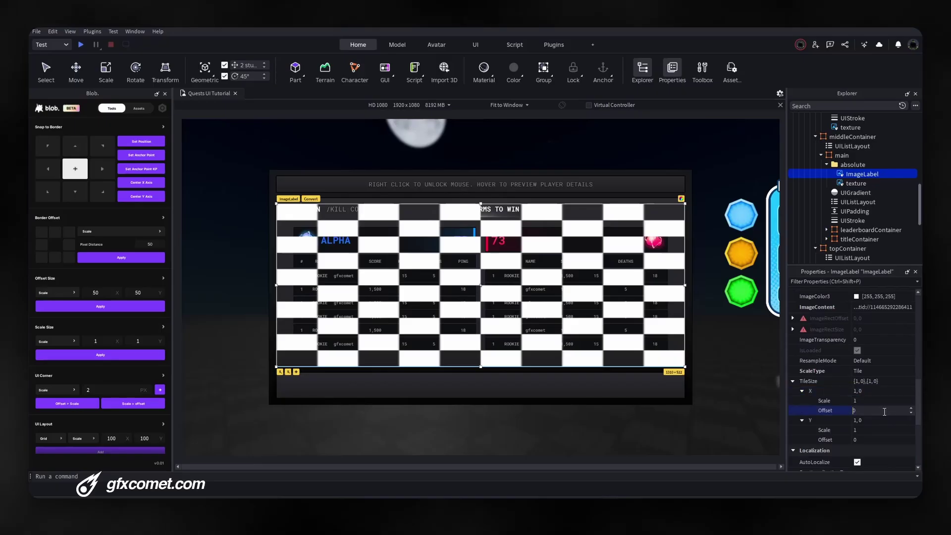
pyautogui.write('100')
pyautogui.press('Return')
pyautogui.click(895, 441)
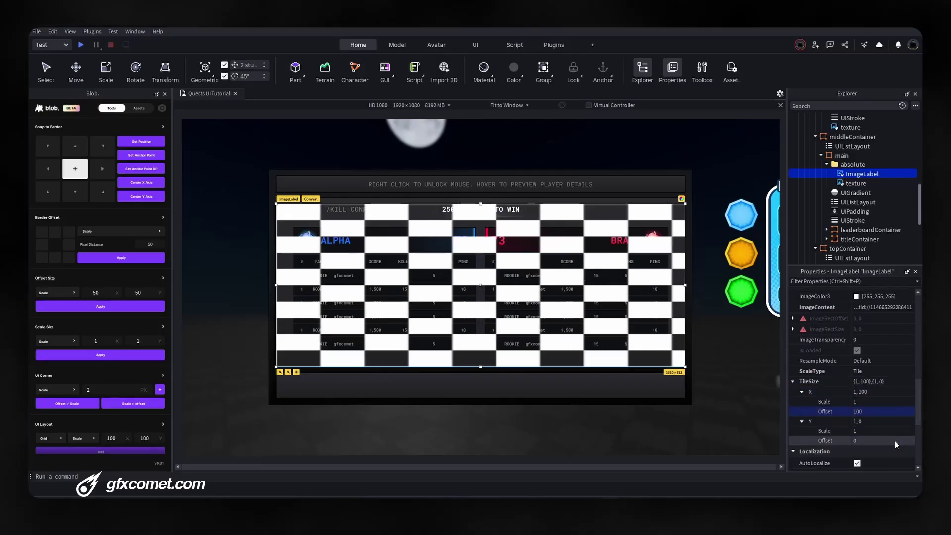
pyautogui.write('100')
pyautogui.press('Return')
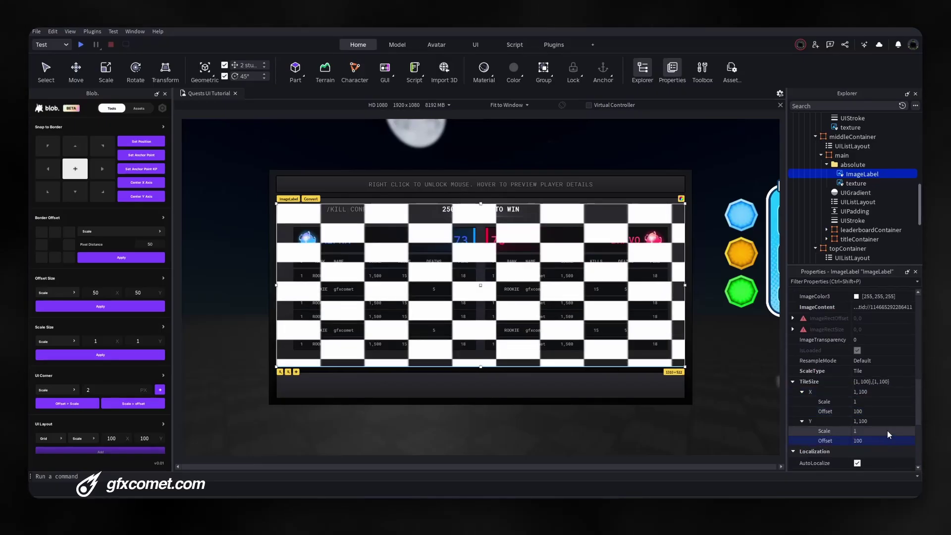
# Set the Y and X scale of the checker ImageLabel's TileSize to 0.
pyautogui.click(888, 430)
pyautogui.write('0')
pyautogui.click(885, 403)
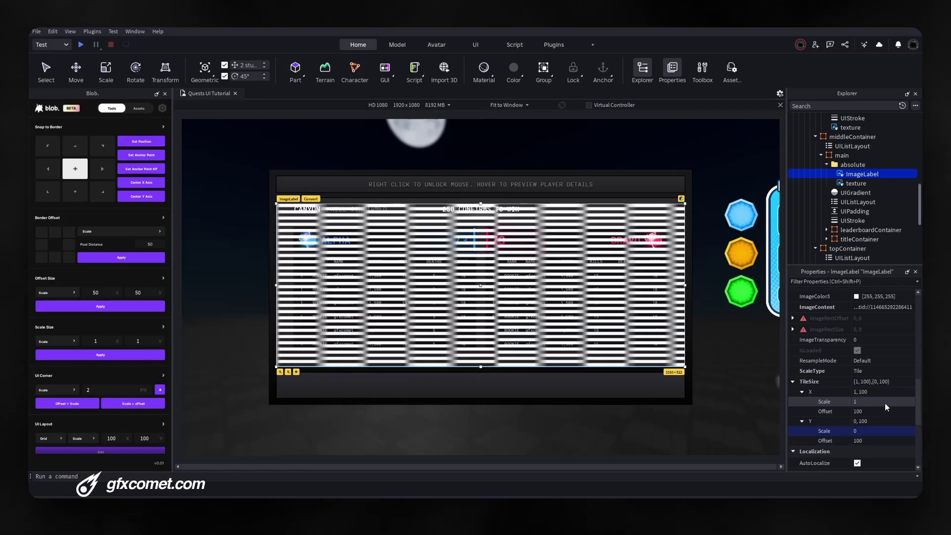
pyautogui.write('0')
pyautogui.press('Return')
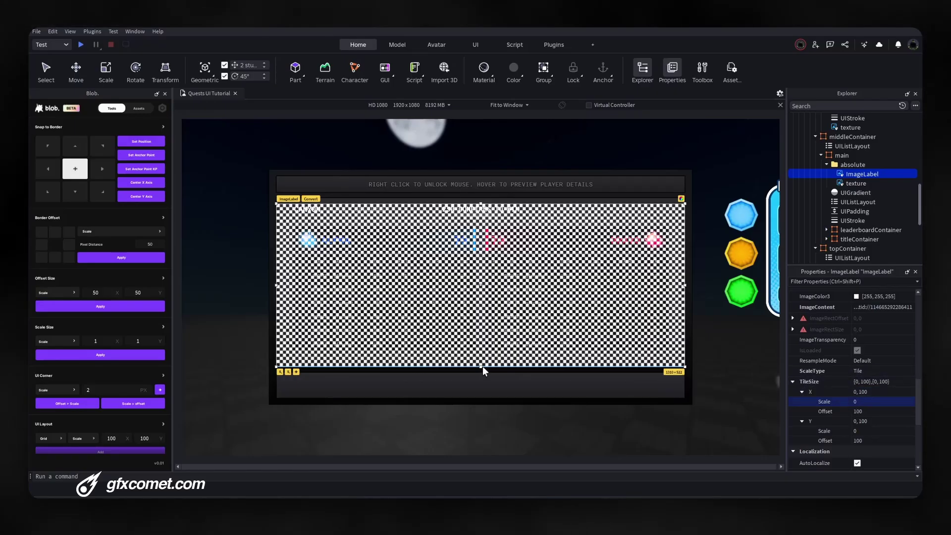
# Try shrinking the tiled checker ImageLabel in height and width, and undo back to the Stretch ScaleType.
pyautogui.moveTo(481, 367); pyautogui.dragTo(553, 327)
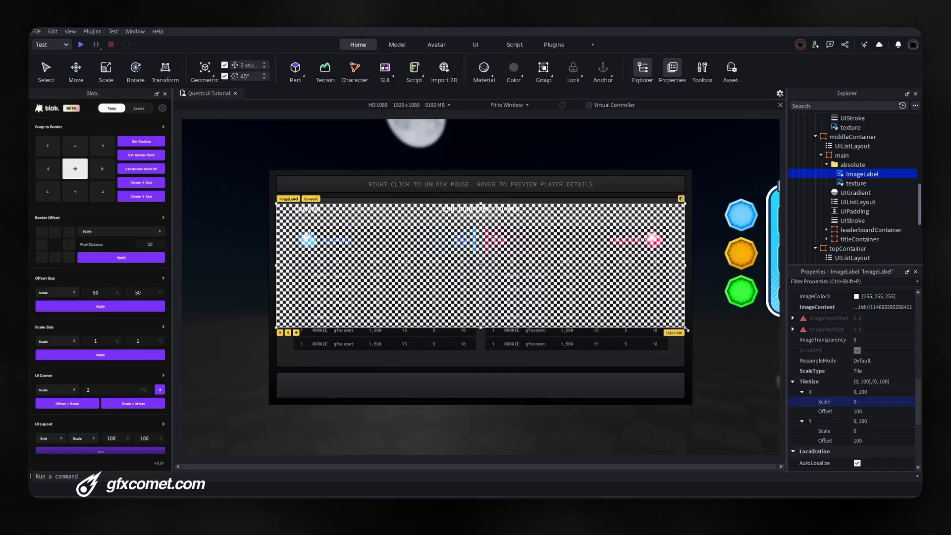
pyautogui.moveTo(684, 330); pyautogui.dragTo(590, 345)
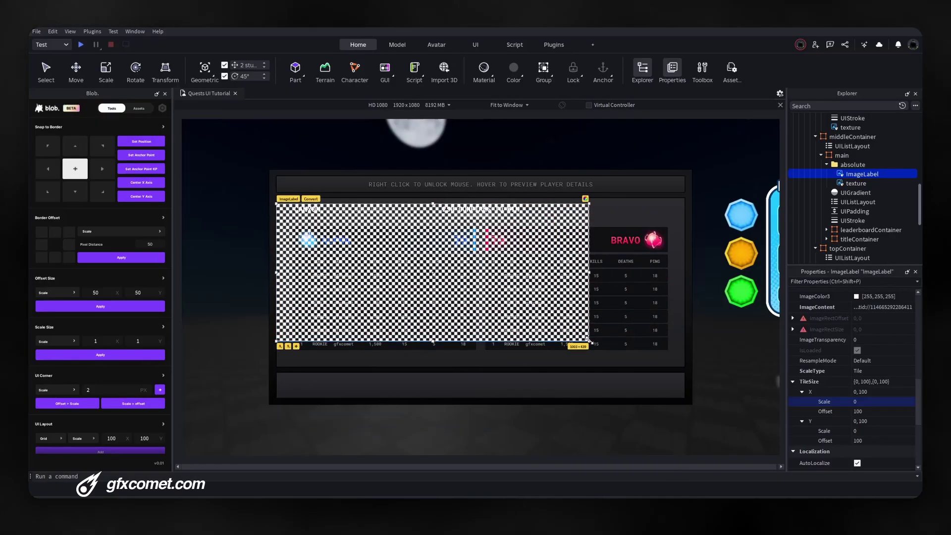
pyautogui.hotkey('ctrl', 'z')
pyautogui.hotkey('ctrl', 'z')
pyautogui.hotkey('ctrl', 'z')
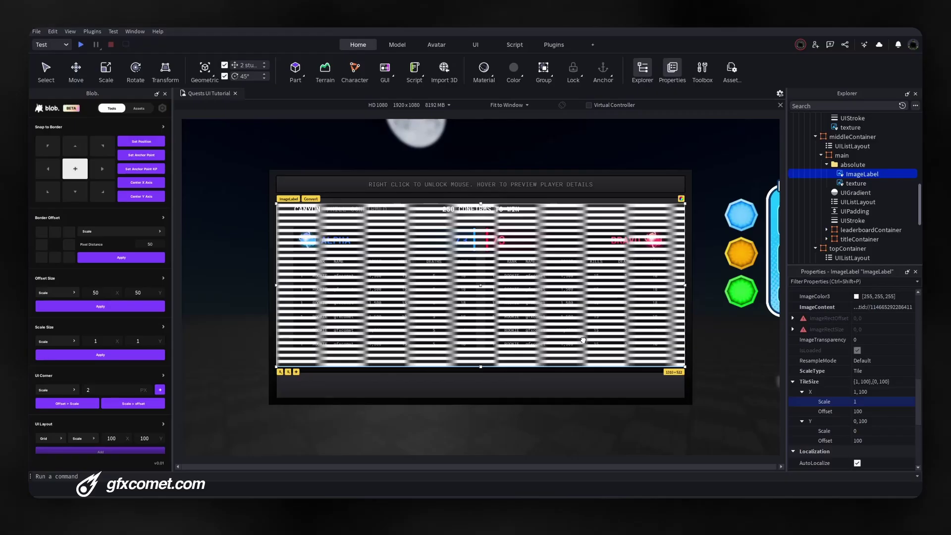
pyautogui.hotkey('ctrl', 'z')
pyautogui.hotkey('ctrl', 'z')
pyautogui.hotkey('ctrl', 'z')
pyautogui.hotkey('ctrl', 'z')
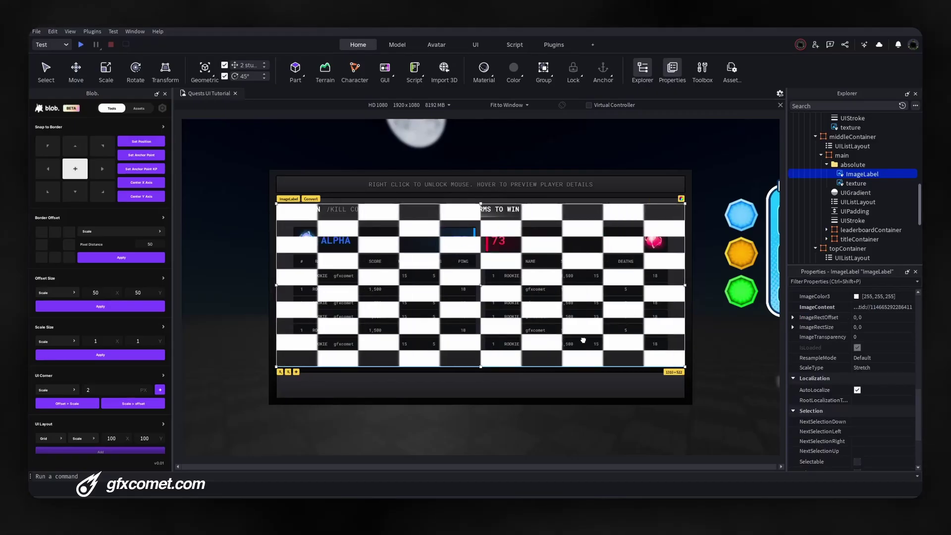
# Try shrinking the stretched checker ImageLabel from its lower corner for comparison, and undo the resize.
pyautogui.moveTo(686, 368); pyautogui.dragTo(615, 314)
pyautogui.hotkey('ctrl', 'z')
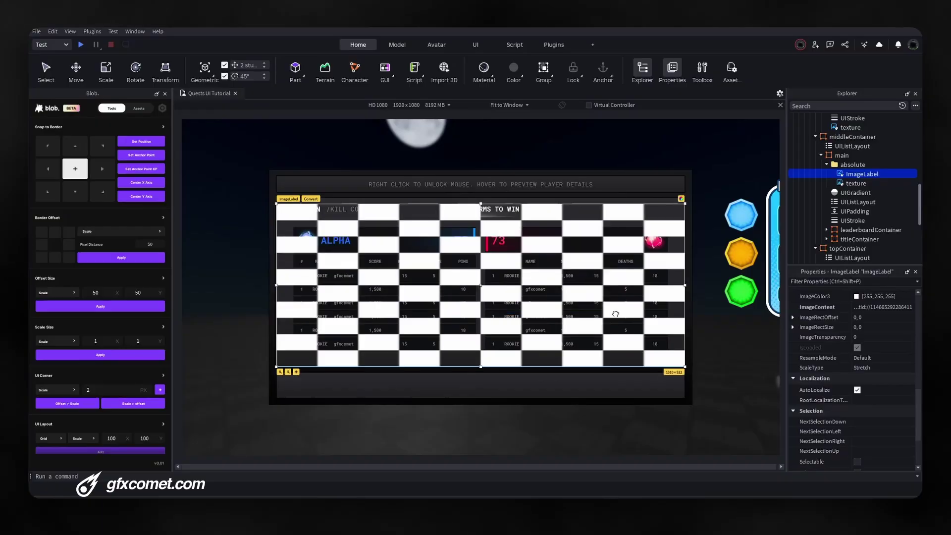
pyautogui.hotkey('ctrl', 'z')
pyautogui.hotkey('ctrl', 'z')
# Redo the Tile ScaleType and the TileSize changes on the checker ImageLabel.
pyautogui.hotkey('ctrl', 'y')
pyautogui.hotkey('ctrl', 'y')
pyautogui.hotkey('ctrl', 'y')
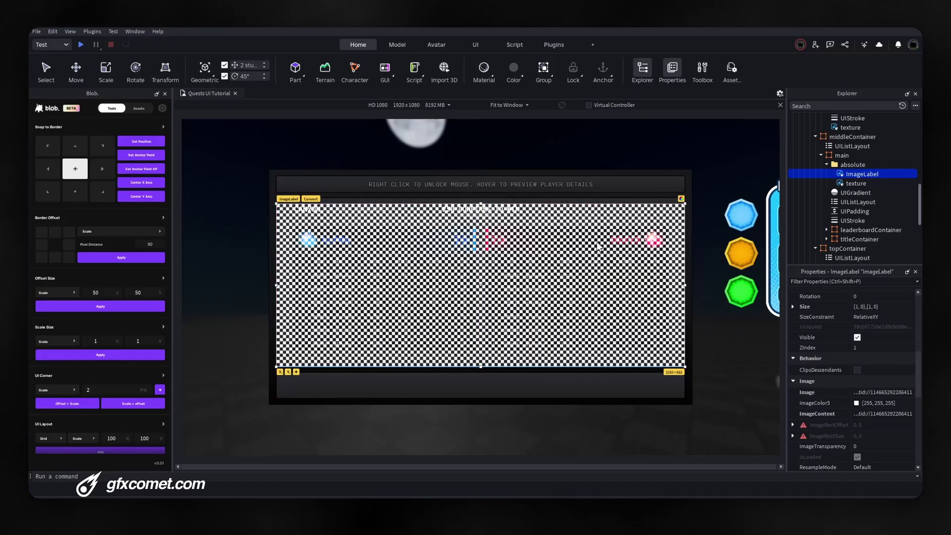
# Extend the checker ImageLabel's upper edge to a height scale of about 1.036 and set its ZIndex to 0.
pyautogui.moveTo(480, 202); pyautogui.dragTo(480, 196)
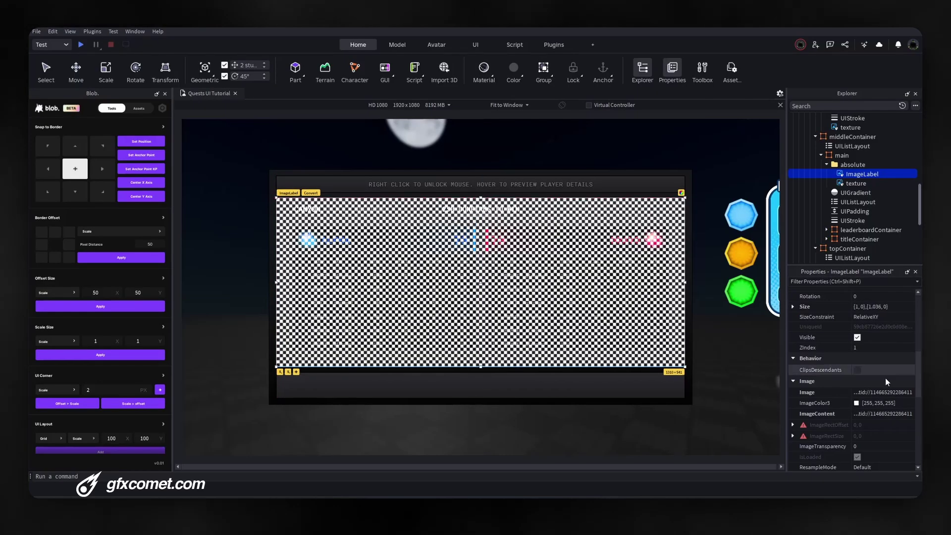
pyautogui.click(886, 348)
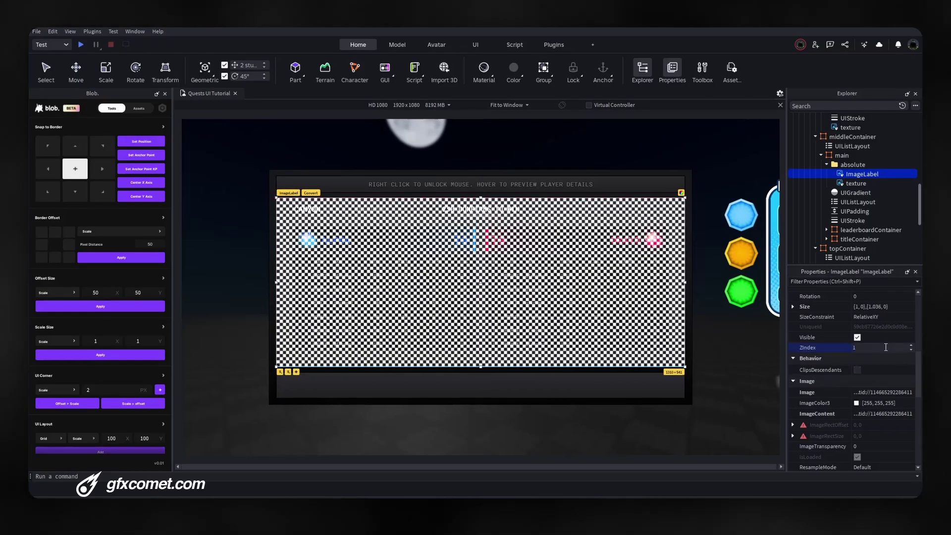
pyautogui.write('0')
pyautogui.press('Return')
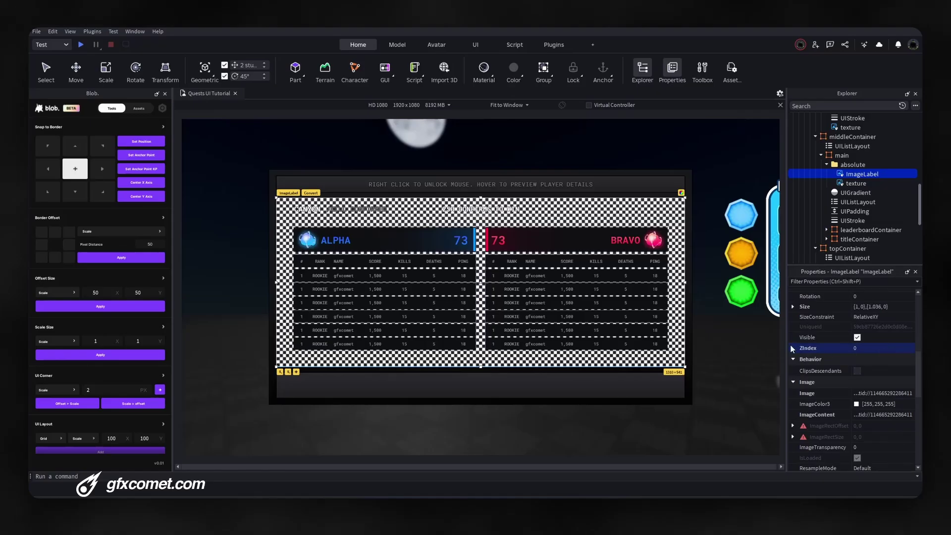
pyautogui.moveTo(742, 326); pyautogui.dragTo(739, 323, button='right')
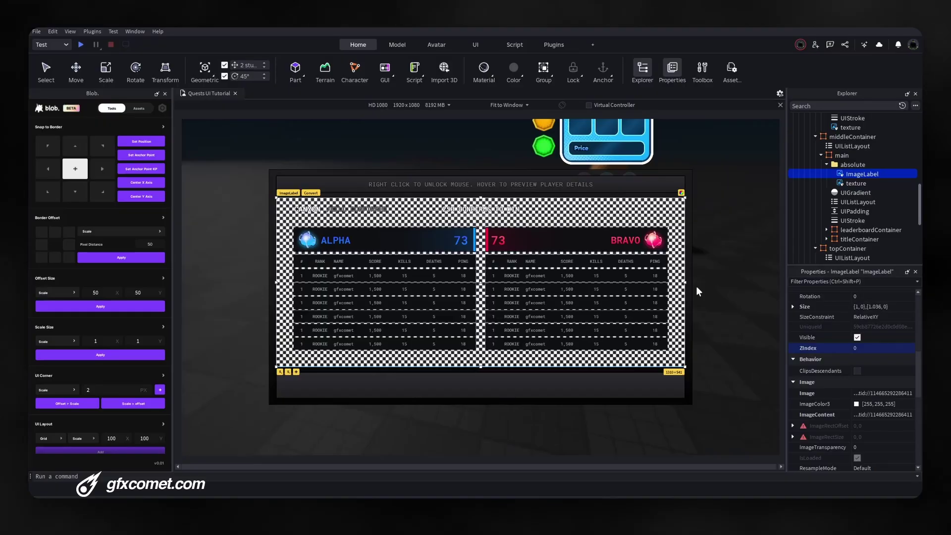
pyautogui.click(857, 404)
pyautogui.moveTo(474, 158); pyautogui.dragTo(665, 160)
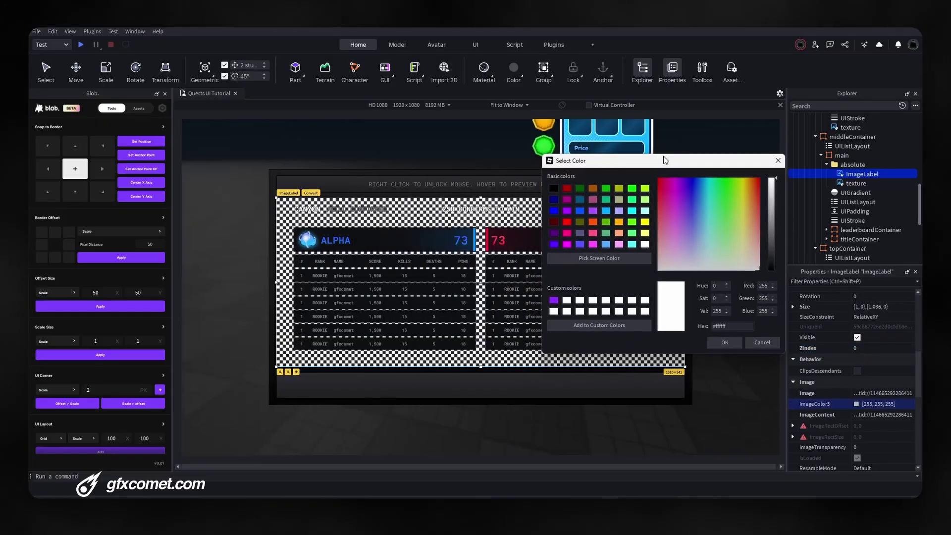
pyautogui.moveTo(774, 233); pyautogui.dragTo(772, 265)
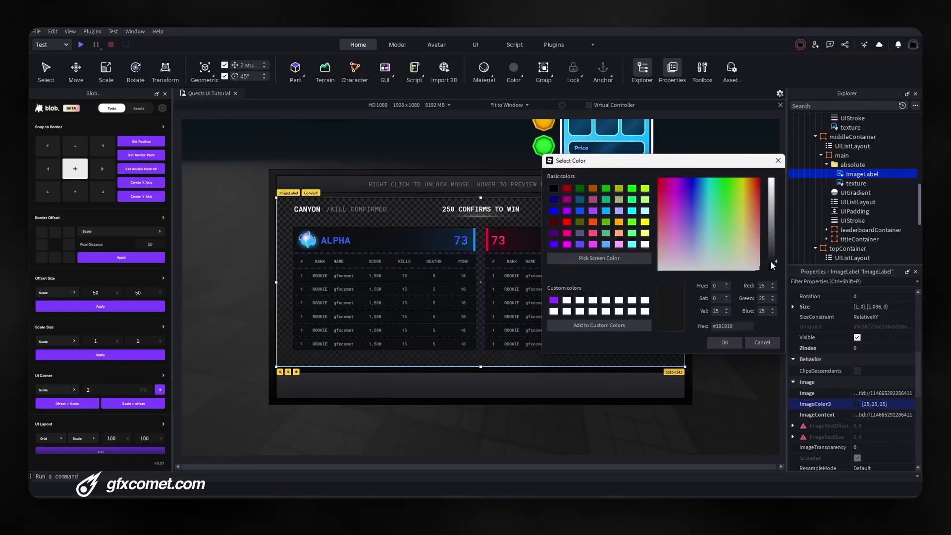
pyautogui.click(762, 343)
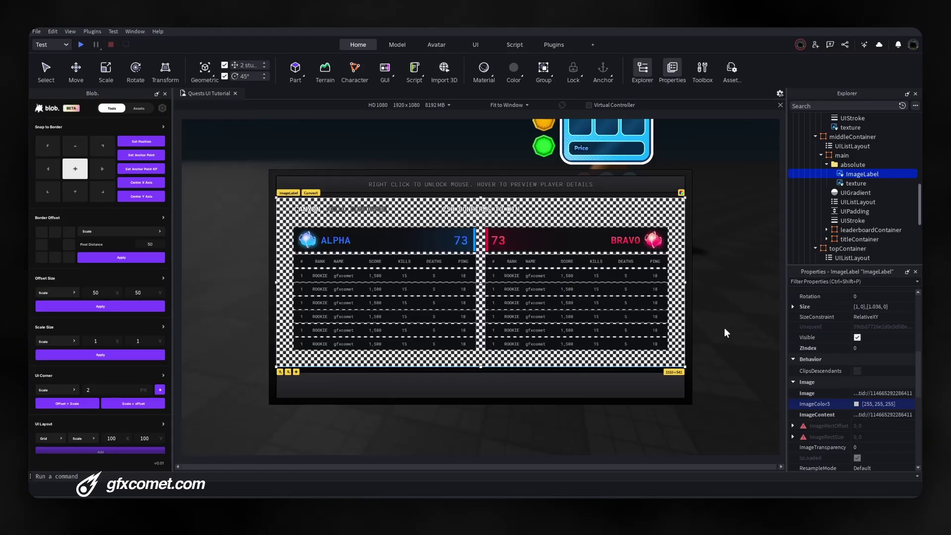
# Insert a UIGradient inside the checker ImageLabel.
pyautogui.click(885, 174)
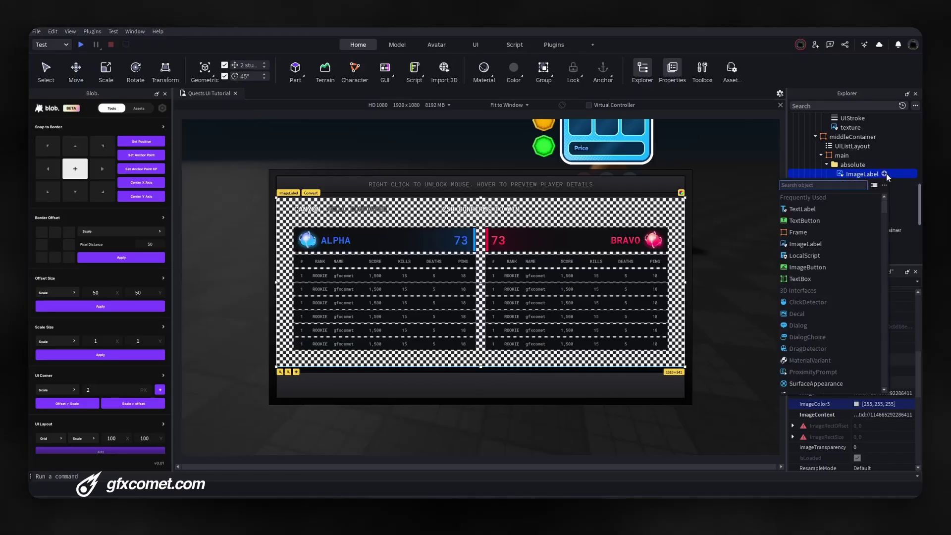
pyautogui.write('uigra')
pyautogui.click(848, 197)
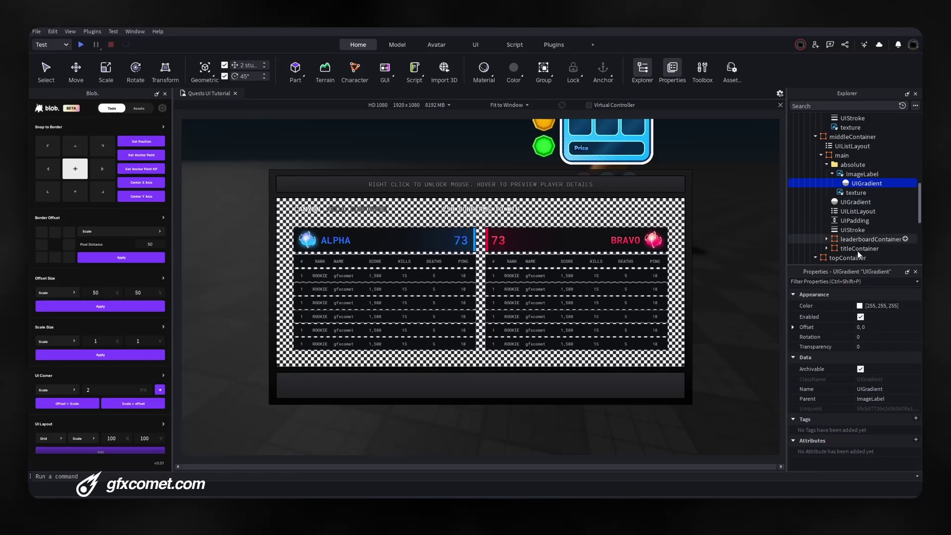
# Set the checker UIGradient's color to the dark gray 24, 24, 24.
pyautogui.click(860, 306)
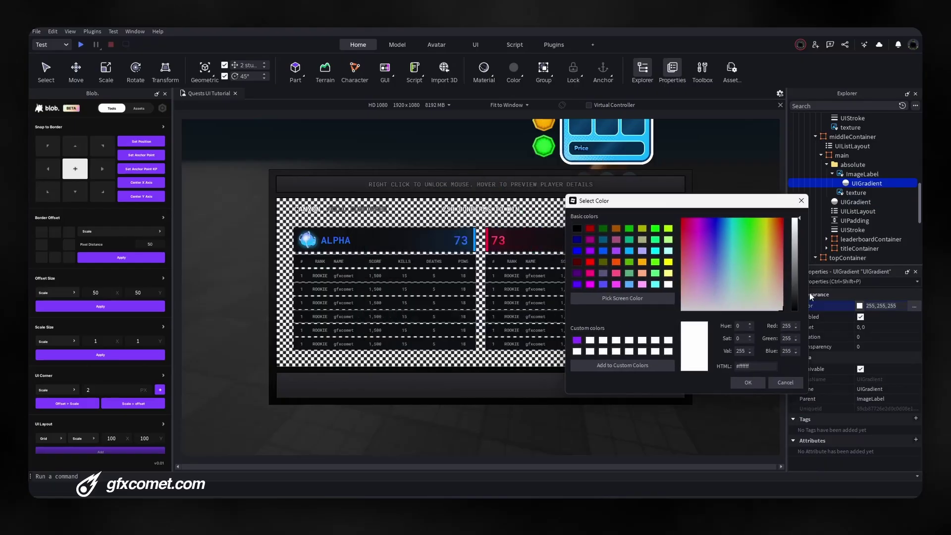
pyautogui.moveTo(796, 309); pyautogui.dragTo(797, 302)
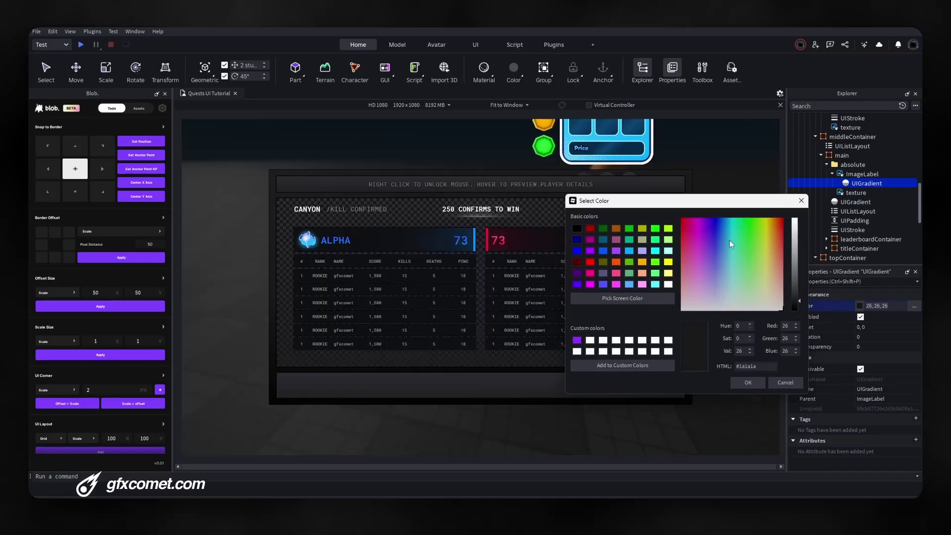
pyautogui.moveTo(678, 201); pyautogui.dragTo(733, 181)
pyautogui.moveTo(847, 280)
pyautogui.mouseDown()
pyautogui.moveTo(849, 272)
pyautogui.moveTo(849, 282)
pyautogui.mouseUp()
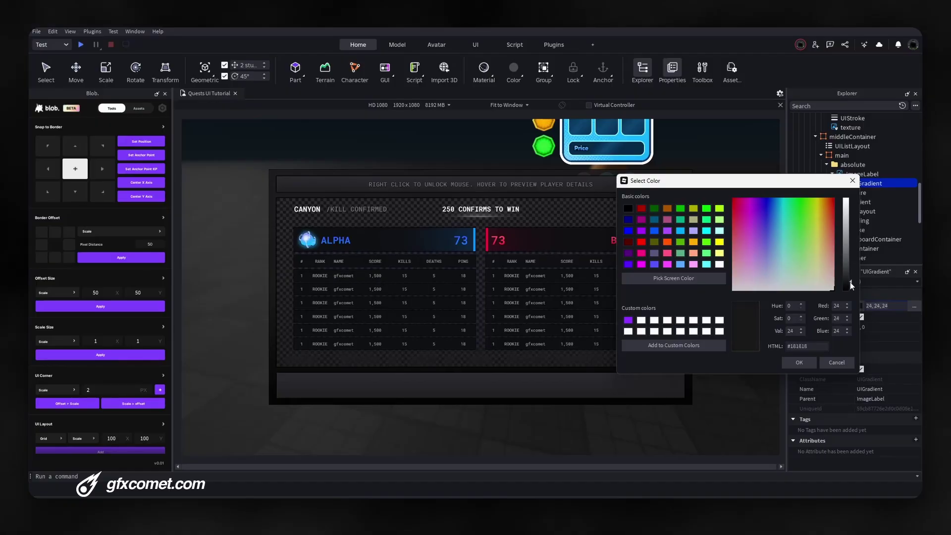
pyautogui.click(800, 362)
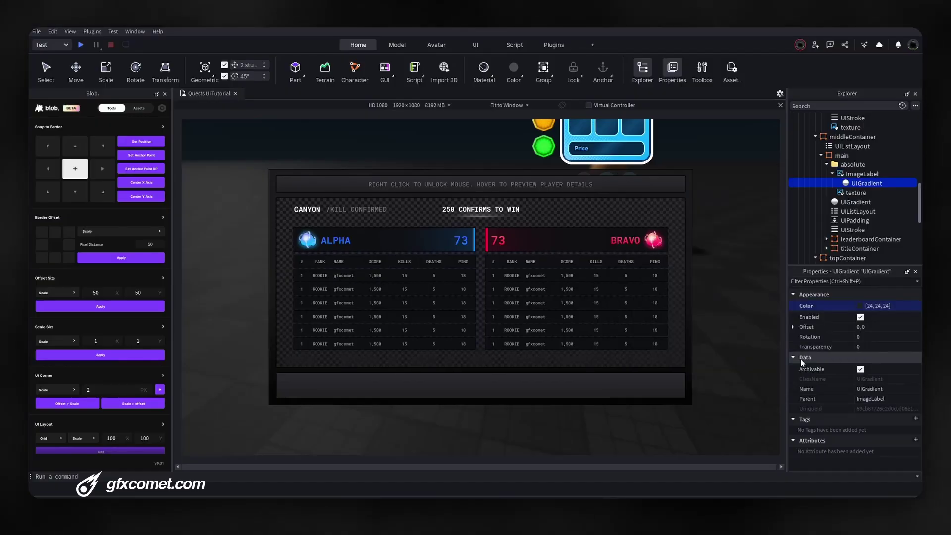
# Toggle the visibility of the checker ImageLabel and the neighbouring texture label to compare the two backgrounds.
pyautogui.click(862, 174)
pyautogui.scroll(-5, 860, 436)
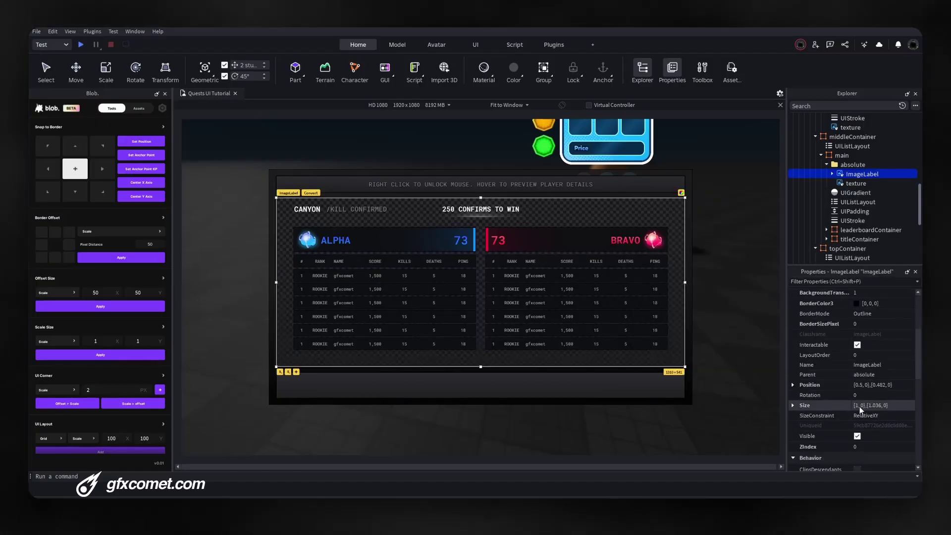
pyautogui.click(857, 436)
pyautogui.click(856, 184)
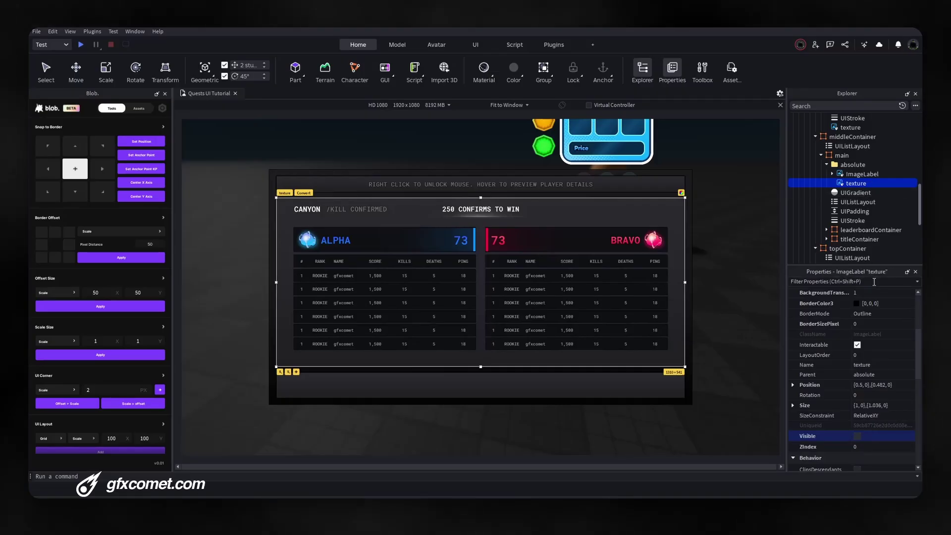
pyautogui.click(857, 436)
pyautogui.click(746, 328)
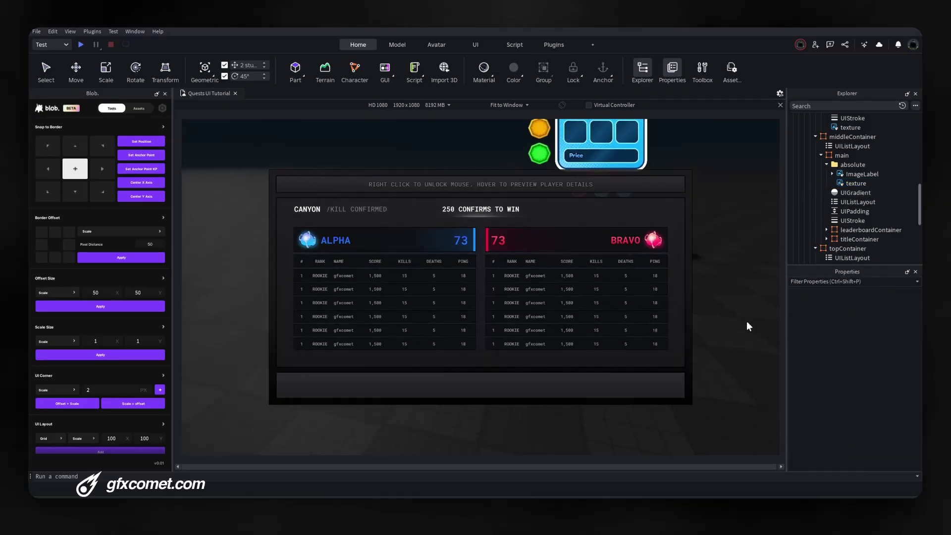
pyautogui.moveTo(748, 322); pyautogui.dragTo(747, 320, button='right')
pyautogui.click(862, 174)
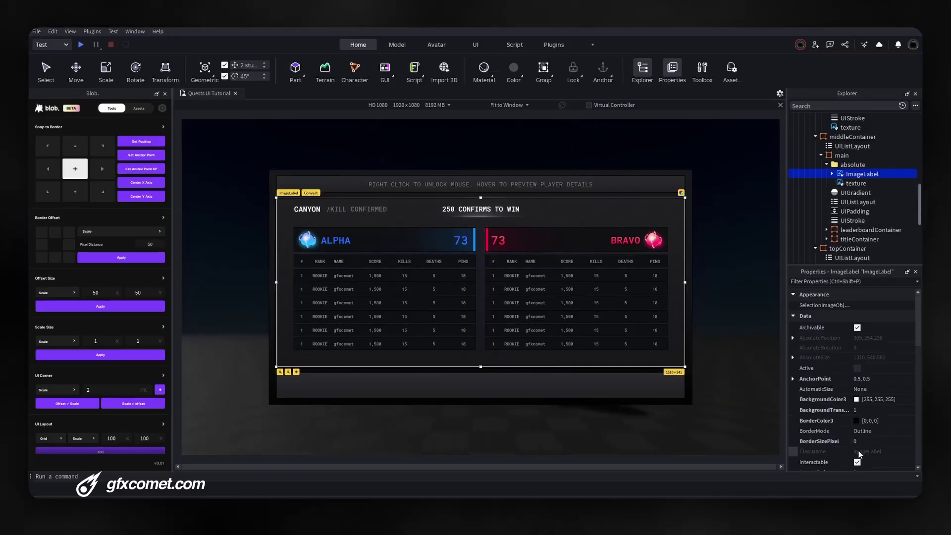
pyautogui.scroll(-4, 857, 443)
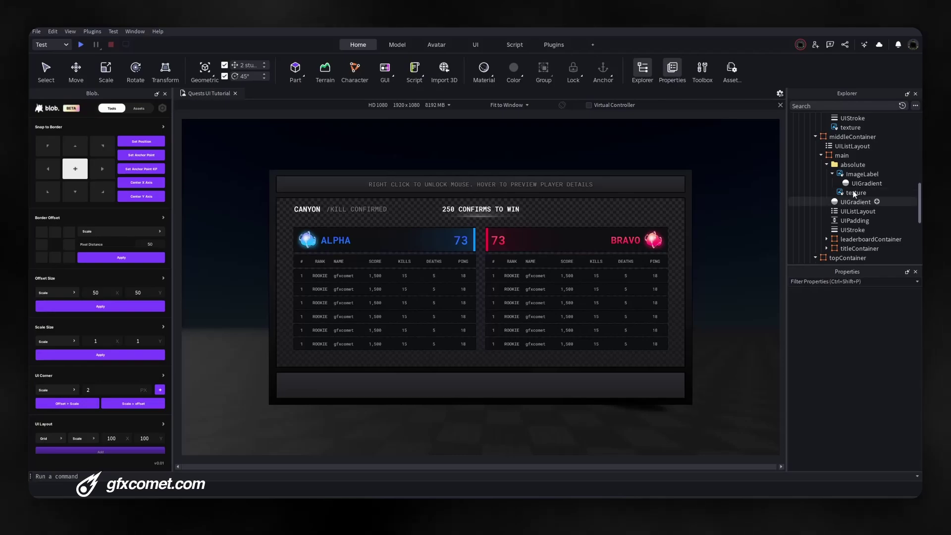
# Raise the starting point of the checker UIGradient's transparency curve to about 0.725, fading linearly toward its end.
pyautogui.click(886, 183)
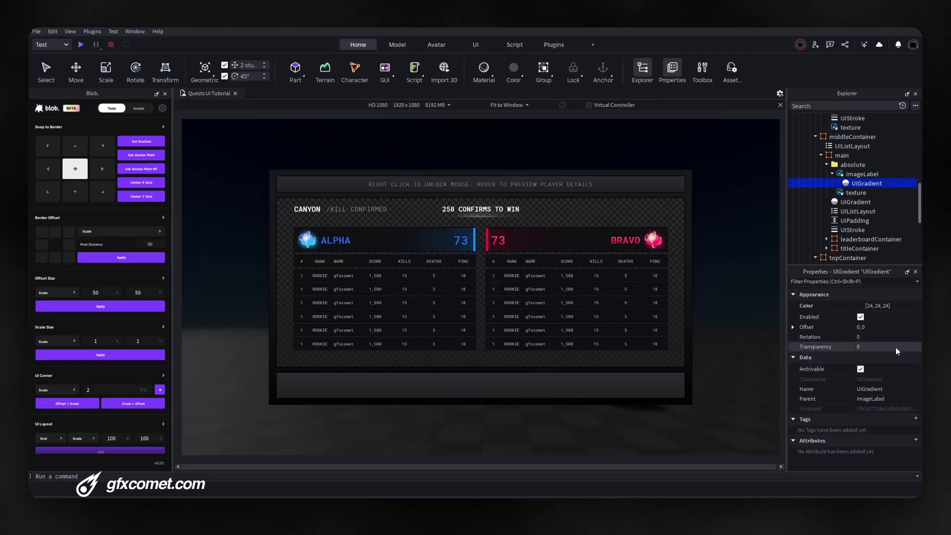
pyautogui.click(896, 348)
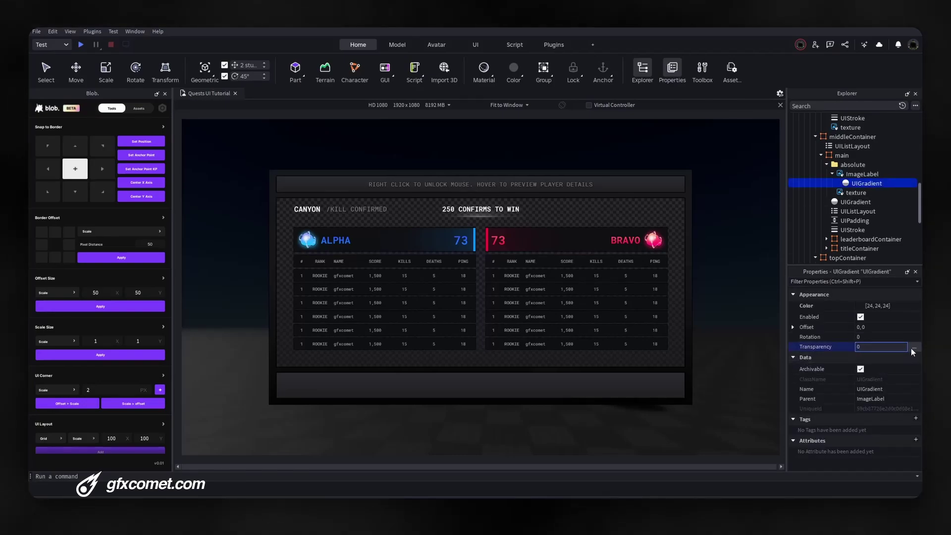
pyautogui.click(915, 349)
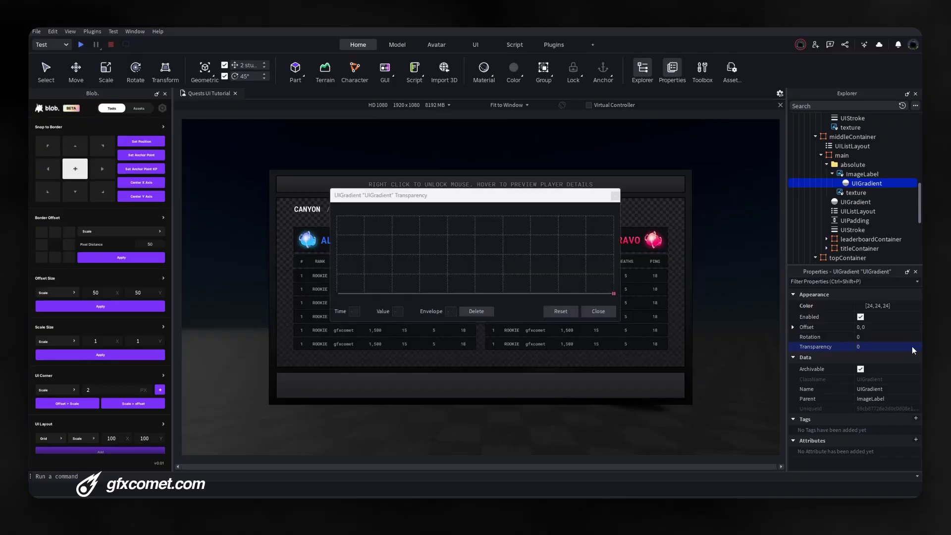
pyautogui.moveTo(480, 197); pyautogui.dragTo(750, 246)
pyautogui.click(607, 337)
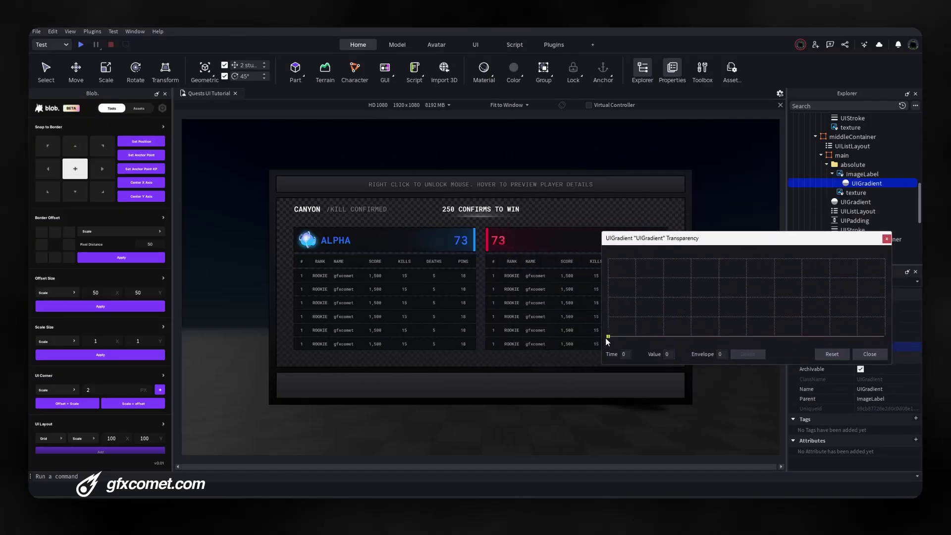
pyautogui.moveTo(610, 337); pyautogui.dragTo(617, 280)
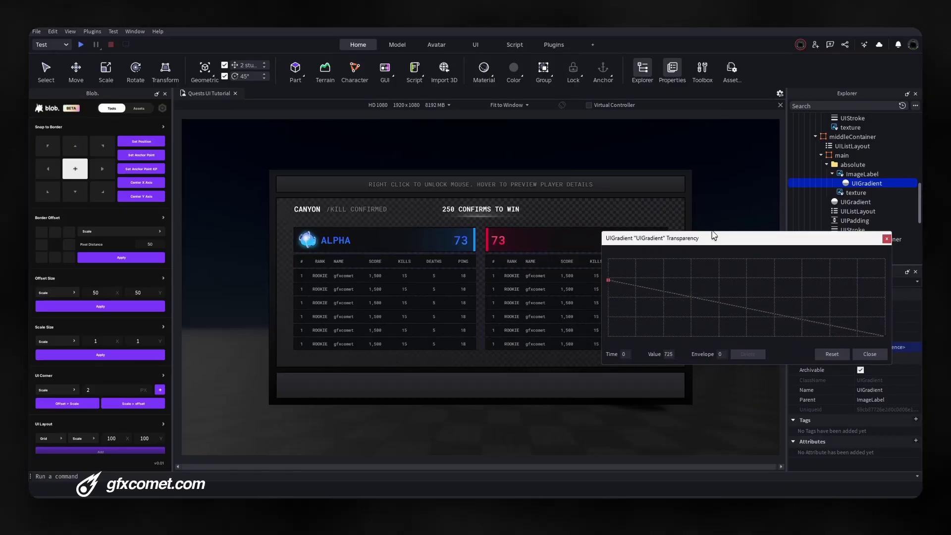
pyautogui.moveTo(714, 236); pyautogui.dragTo(584, 231)
# Set the checker UIGradient's rotation to 65 degrees.
pyautogui.click(875, 338)
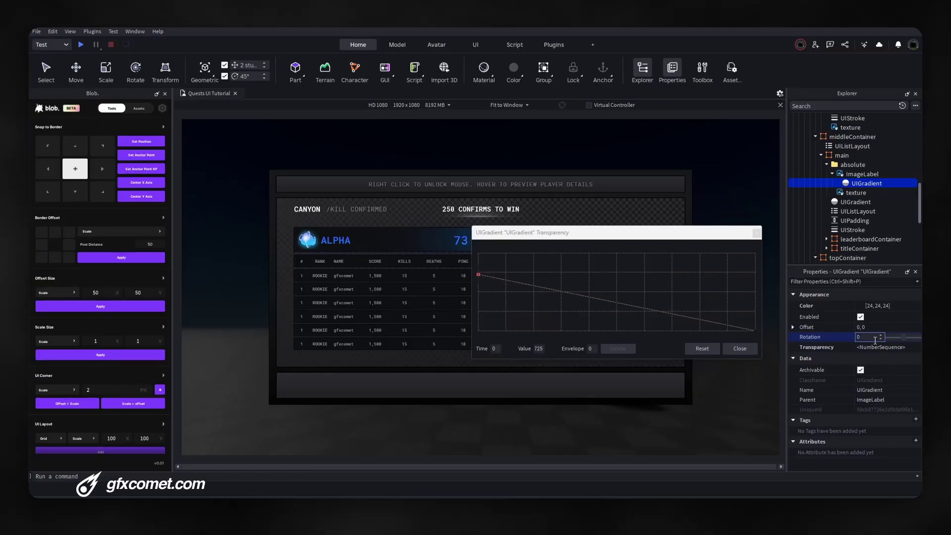
pyautogui.write('45')
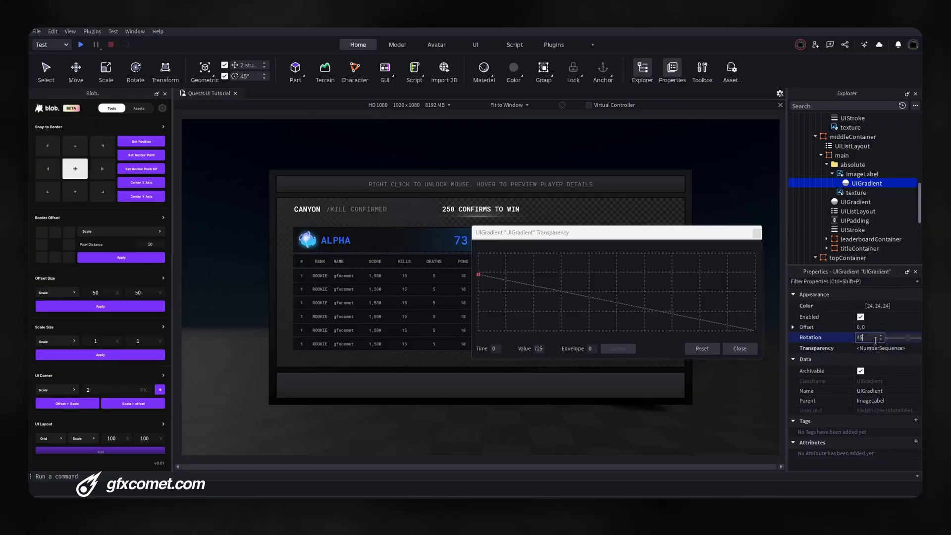
pyautogui.click(875, 340)
pyautogui.write('65')
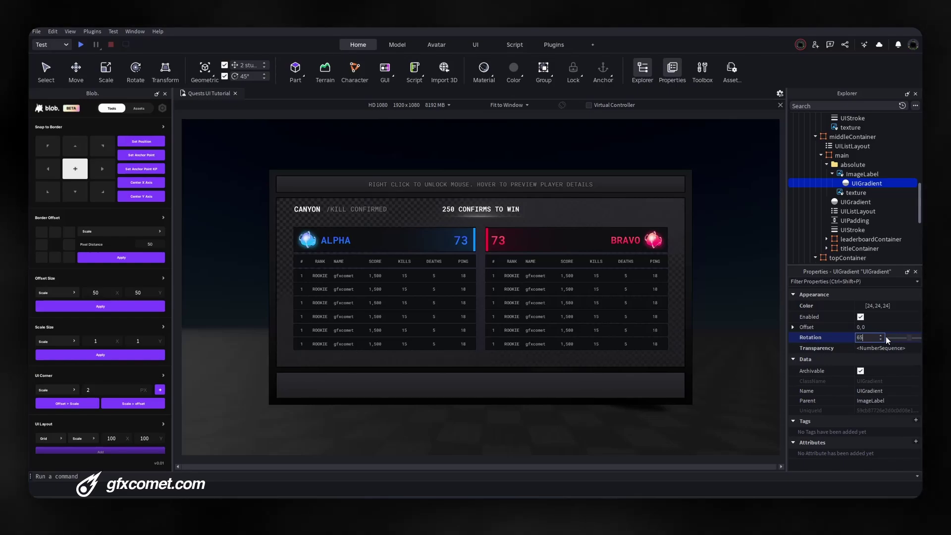
# Reshape the checker UIGradient's transparency curve with added and moved keypoints so the texture fades through the middle of the panel.
pyautogui.click(886, 348)
pyautogui.moveTo(648, 313); pyautogui.dragTo(644, 298)
pyautogui.click(774, 278)
pyautogui.moveTo(776, 276)
pyautogui.mouseDown()
pyautogui.moveTo(777, 259)
pyautogui.moveTo(763, 287)
pyautogui.moveTo(775, 283)
pyautogui.mouseUp()
pyautogui.click(871, 331)
pyautogui.moveTo(871, 331); pyautogui.dragTo(873, 306)
pyautogui.moveTo(731, 252); pyautogui.dragTo(721, 172)
pyautogui.moveTo(588, 267); pyautogui.dragTo(651, 212)
pyautogui.moveTo(801, 173); pyautogui.dragTo(704, 175)
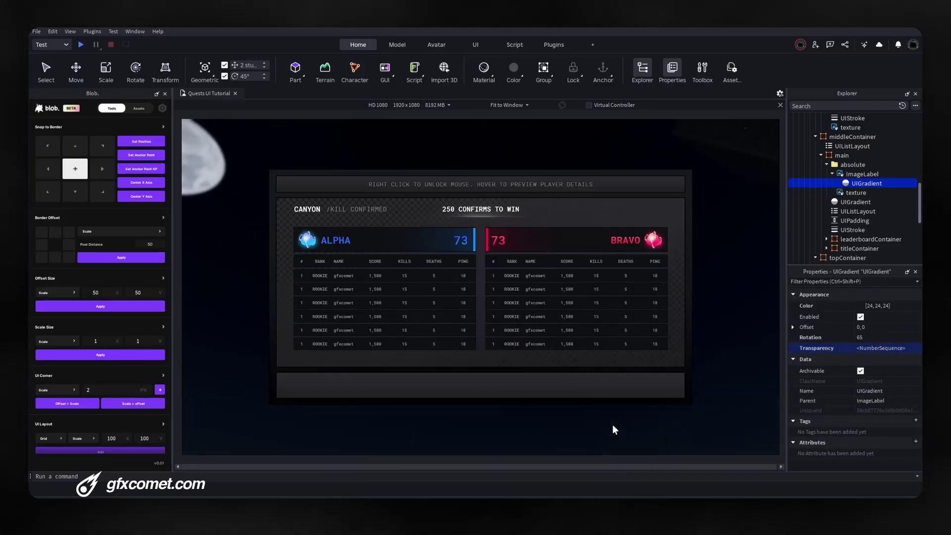
pyautogui.moveTo(613, 430); pyautogui.dragTo(612, 431, button='right')
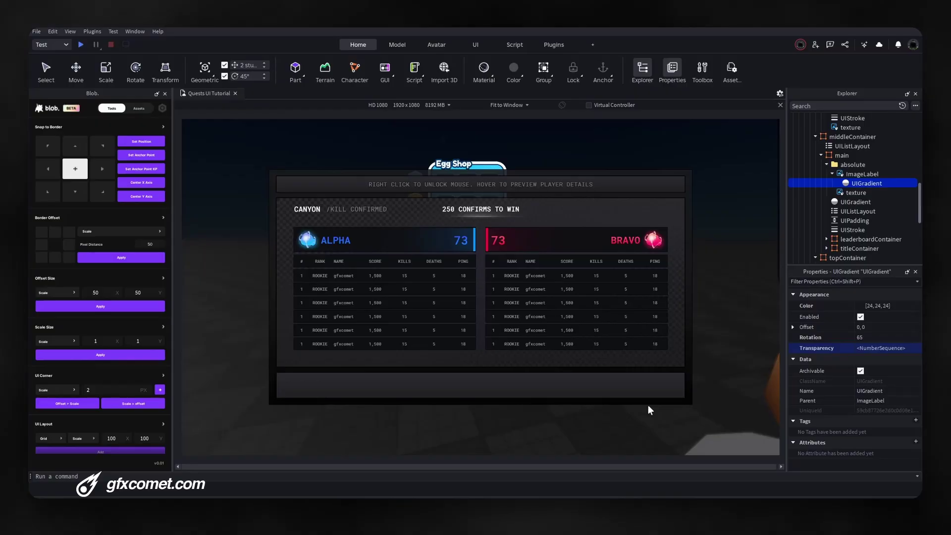
# Select the checker ImageLabel, review its image and tile settings, and show the preview at Actual Resolution.
pyautogui.click(862, 174)
pyautogui.click(833, 174)
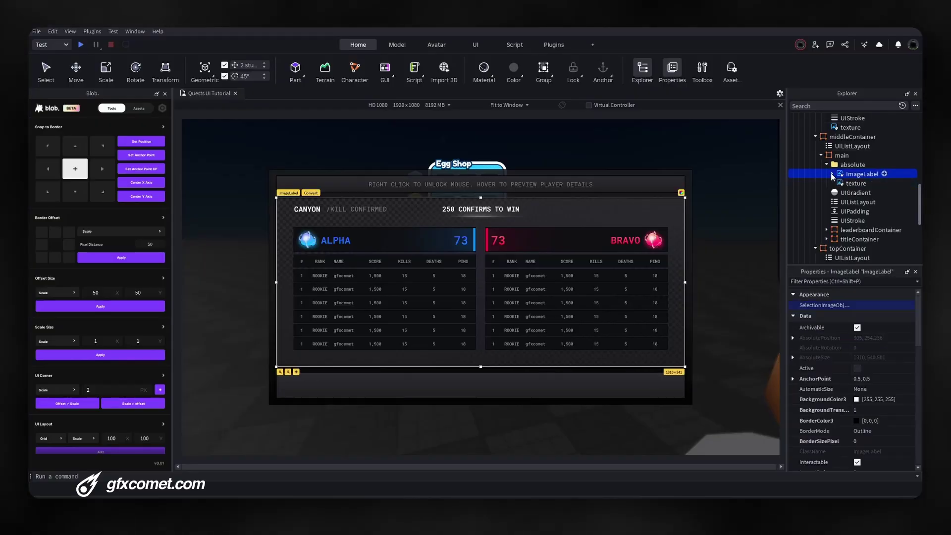
pyautogui.scroll(-5, 791, 352)
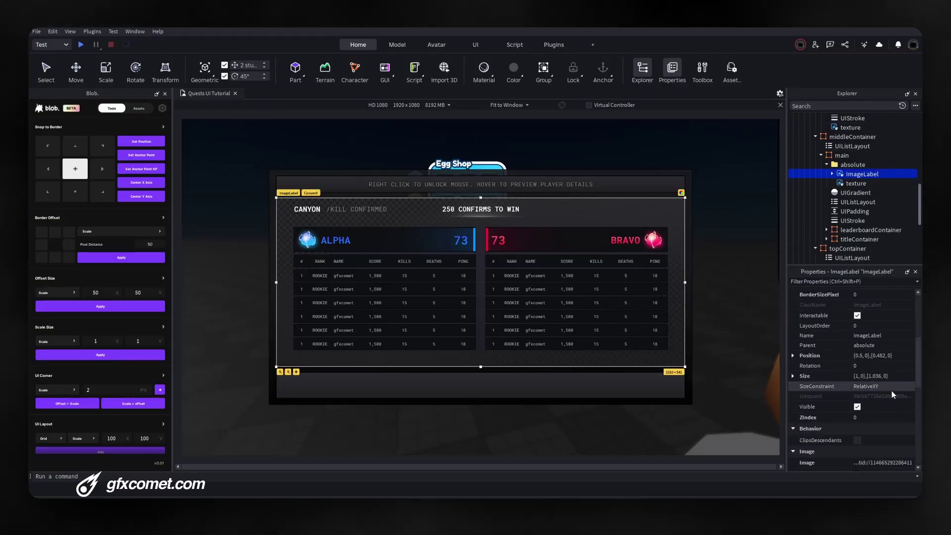
pyautogui.scroll(-5, 837, 415)
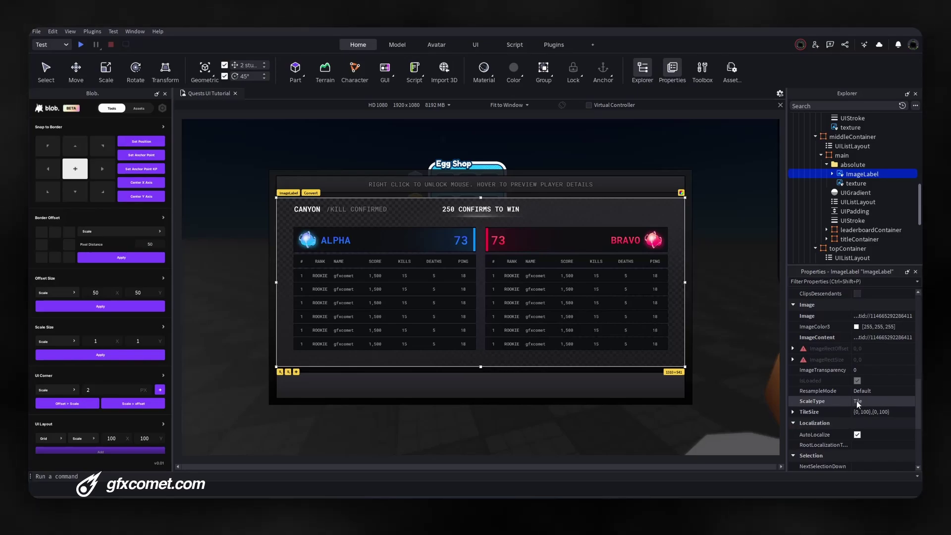
pyautogui.click(504, 107)
pyautogui.click(504, 133)
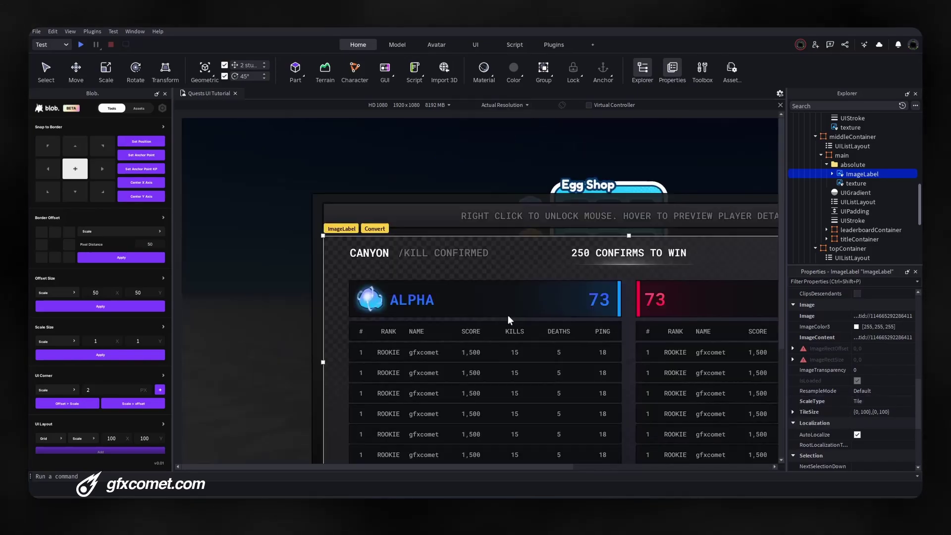
# Paste a copy of the checker ImageLabel into the Alpha team header's absolute folder and fit its upper edge to the header, 582 × 76.
pyautogui.click(477, 312)
pyautogui.click(418, 283)
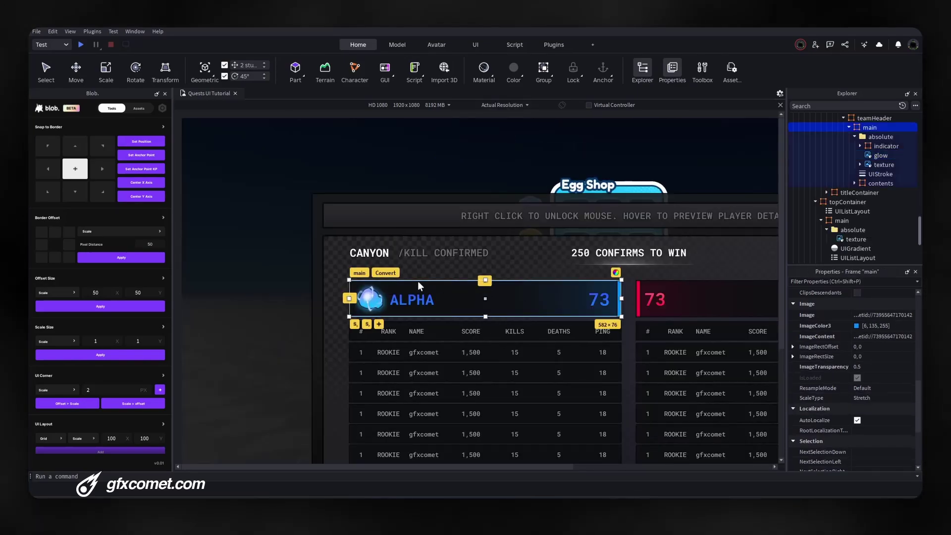
pyautogui.click(874, 138)
pyautogui.hotkey('ctrl', 'shift', 'v')
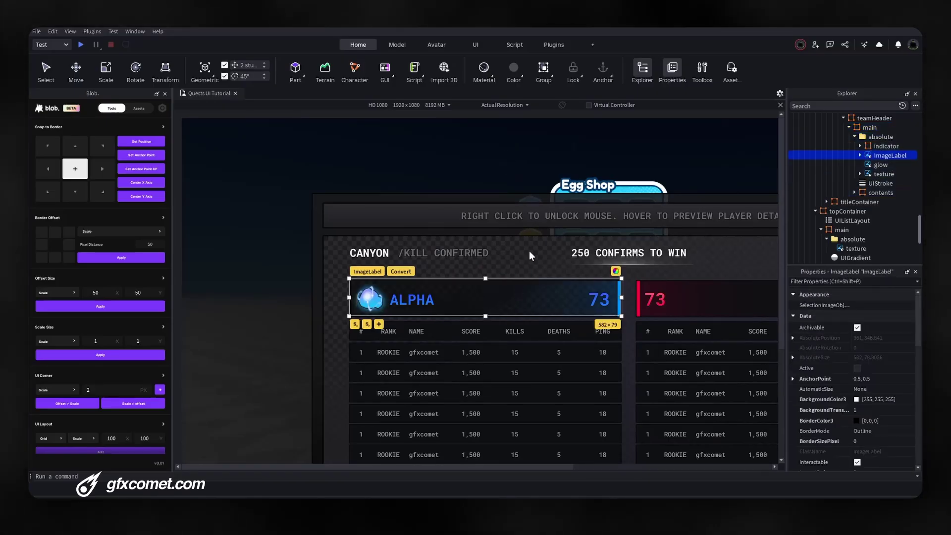
pyautogui.moveTo(486, 279); pyautogui.dragTo(514, 278)
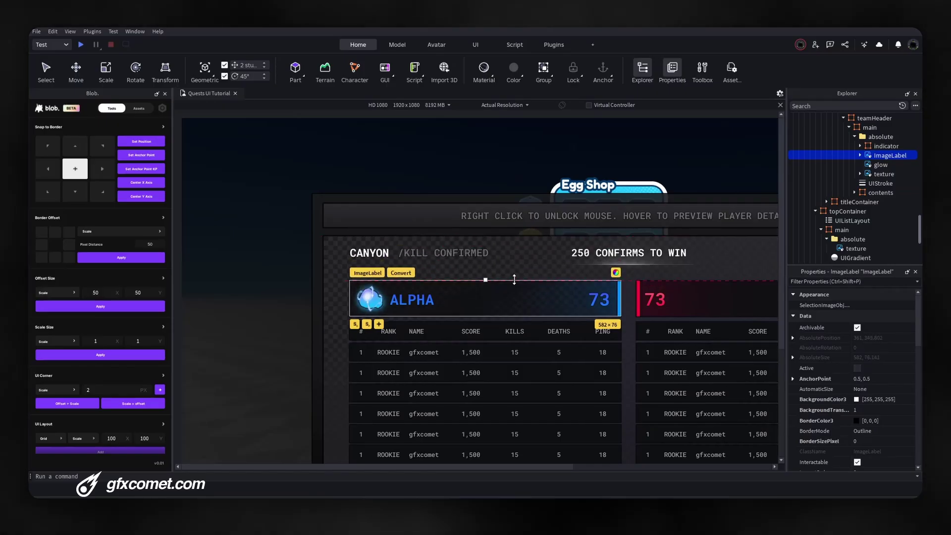
pyautogui.click(474, 154)
pyautogui.moveTo(474, 154); pyautogui.dragTo(489, 162, button='right')
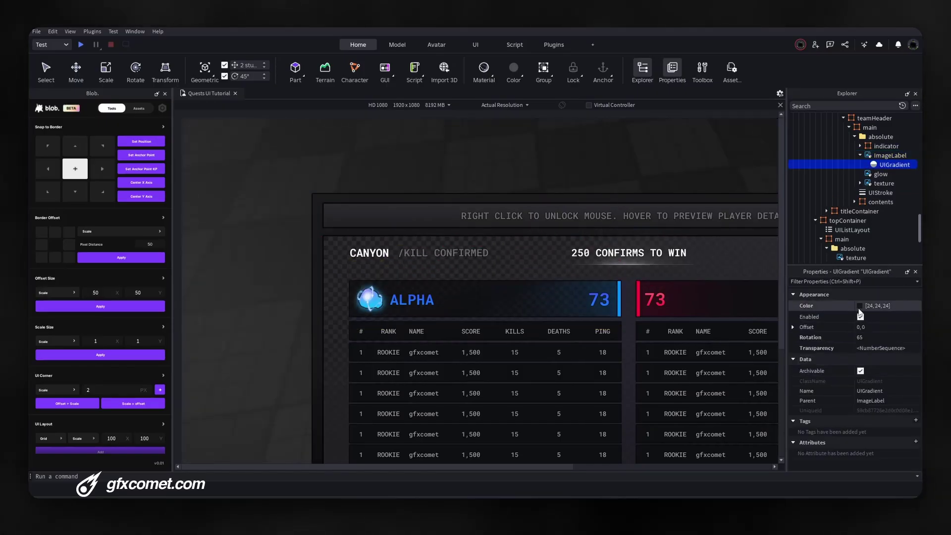
# Try a TileSize of 50 by 50 offset on the Alpha header's checker ImageLabel.
pyautogui.click(891, 155)
pyautogui.click(888, 441)
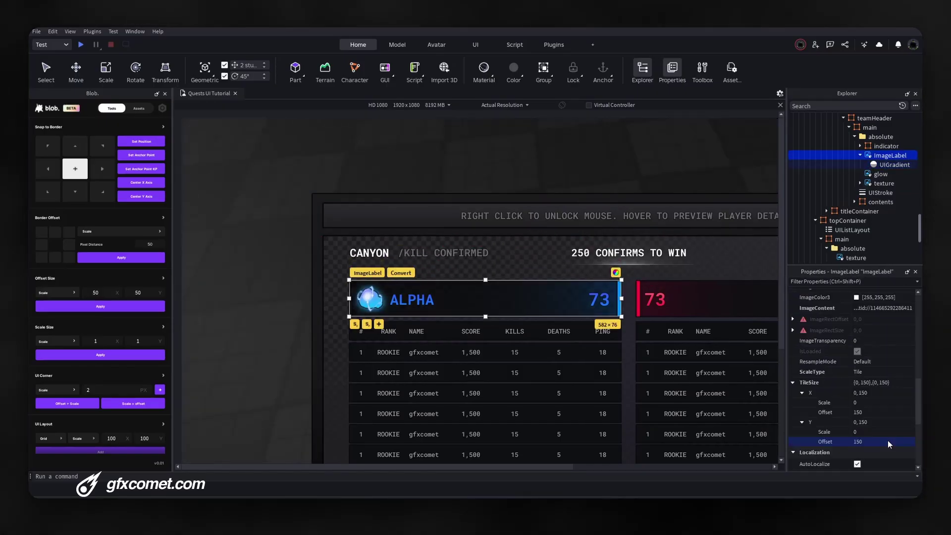
pyautogui.write('50')
pyautogui.press('Return')
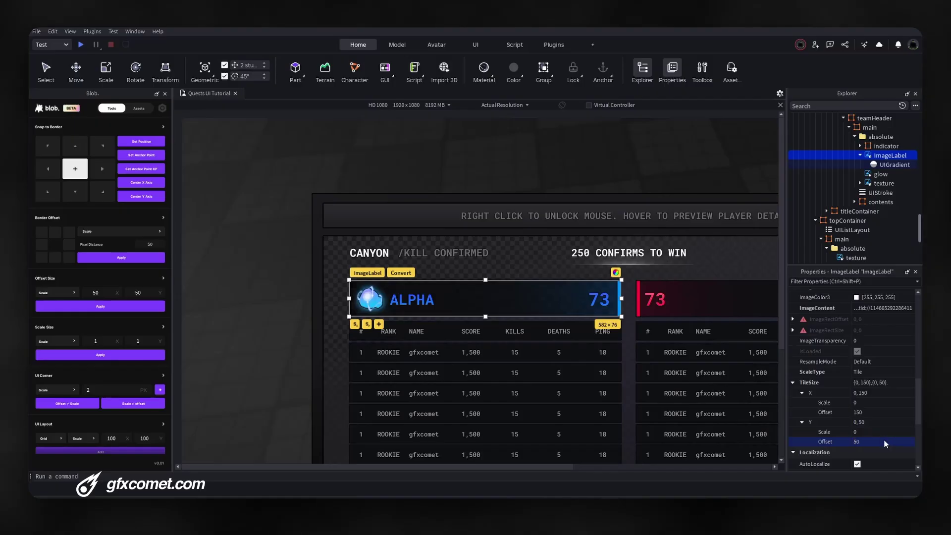
pyautogui.click(890, 413)
pyautogui.write('50')
pyautogui.press('Return')
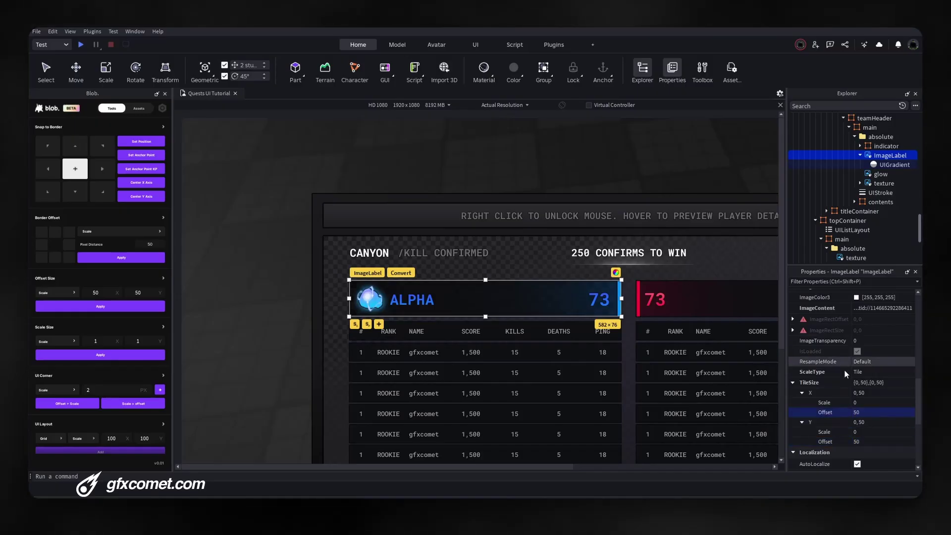
# Set the Alpha header checker's TileSize X and Y offsets to 75 and fit the preview to the window.
pyautogui.write('75')
pyautogui.press('Return')
pyautogui.click(902, 441)
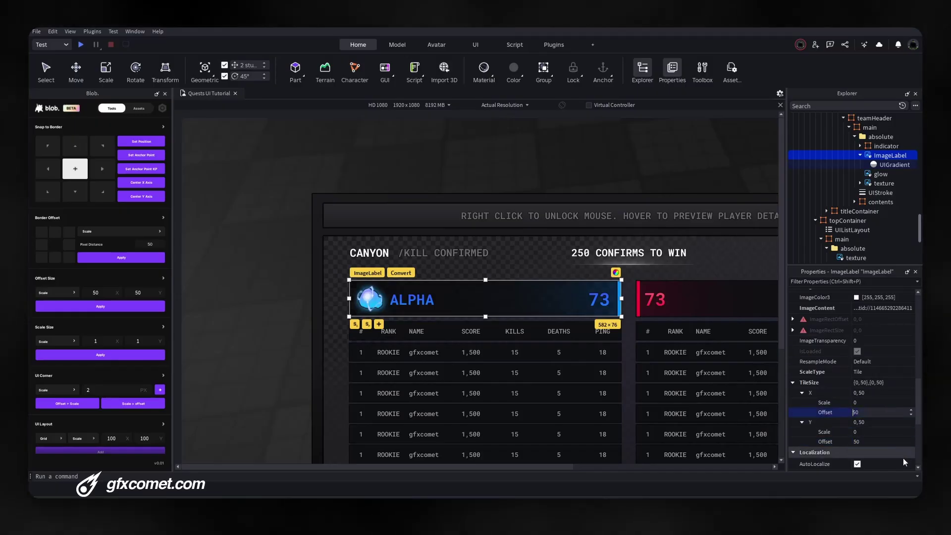
pyautogui.write('75')
pyautogui.click(504, 151)
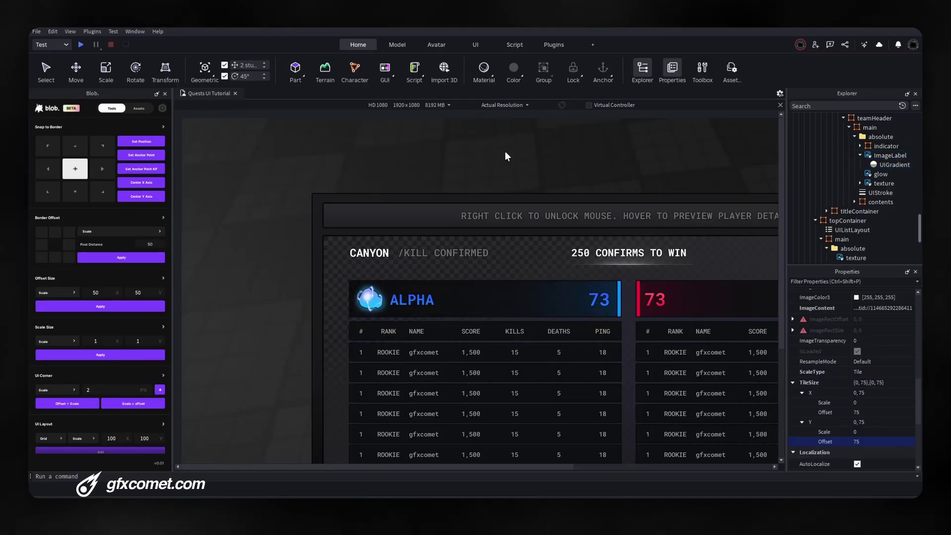
pyautogui.click(517, 106)
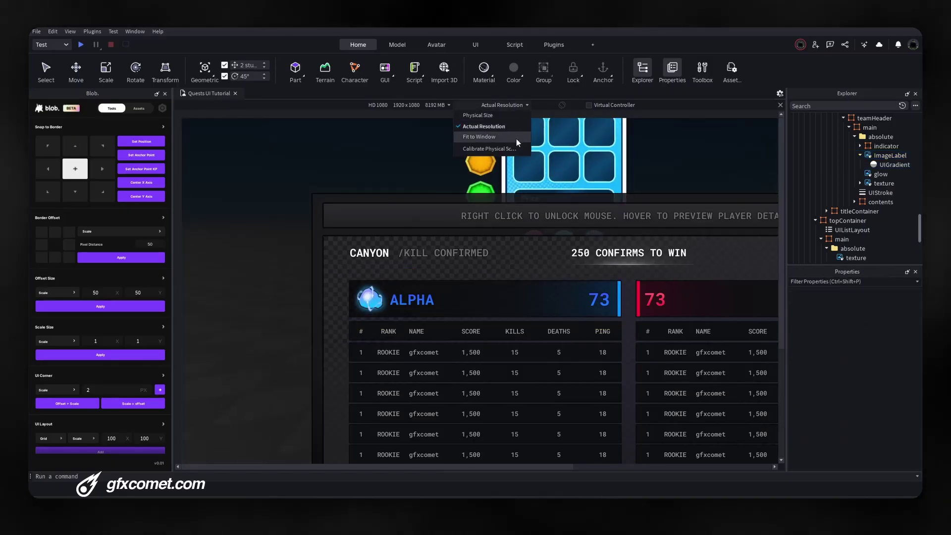
pyautogui.click(516, 137)
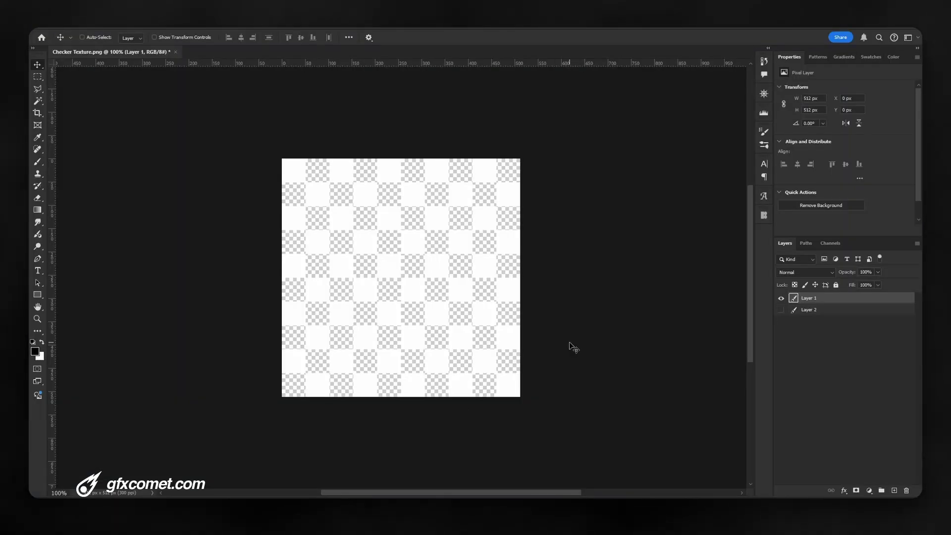
# Switch to Photoshop, check the checker texture's canvas size, and toggle Layer 2's visibility.
pyautogui.click(80, 24)
pyautogui.click(115, 102)
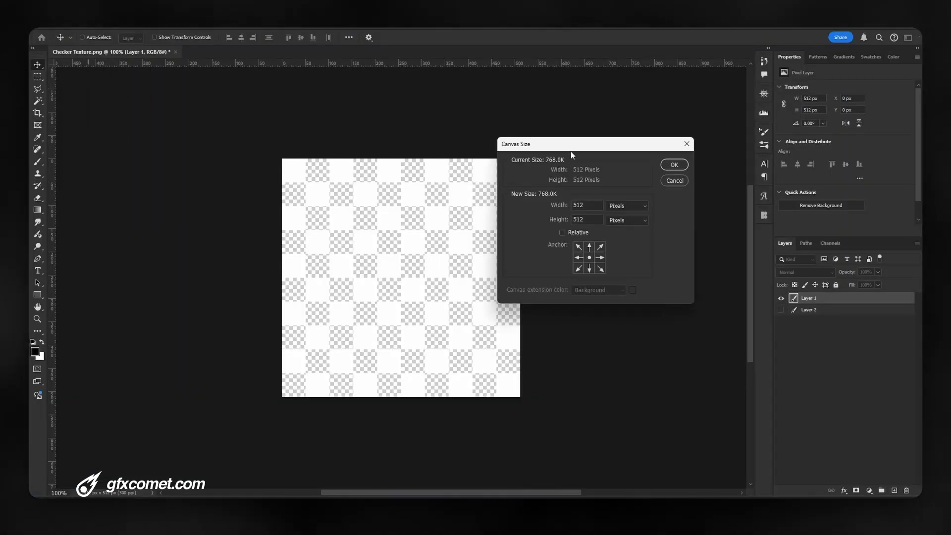
pyautogui.moveTo(570, 151); pyautogui.dragTo(370, 222)
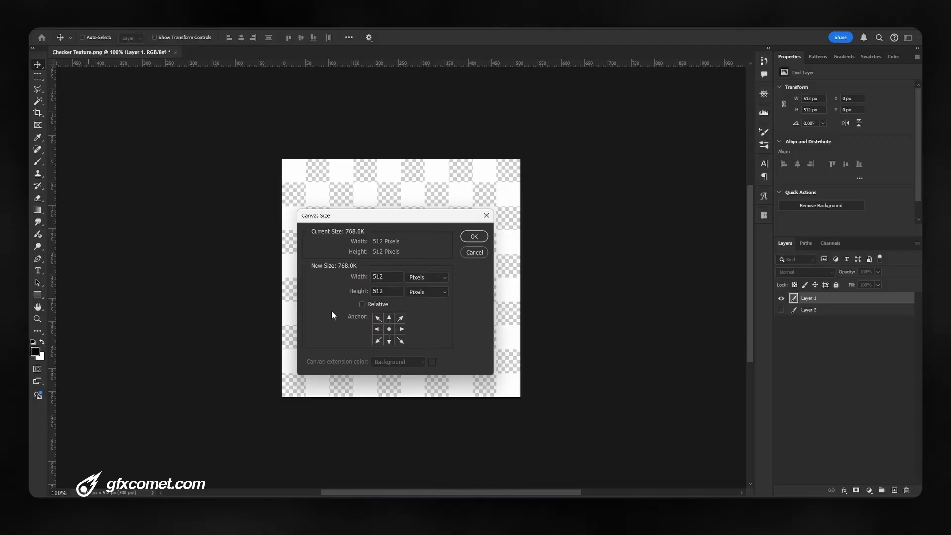
pyautogui.click(474, 253)
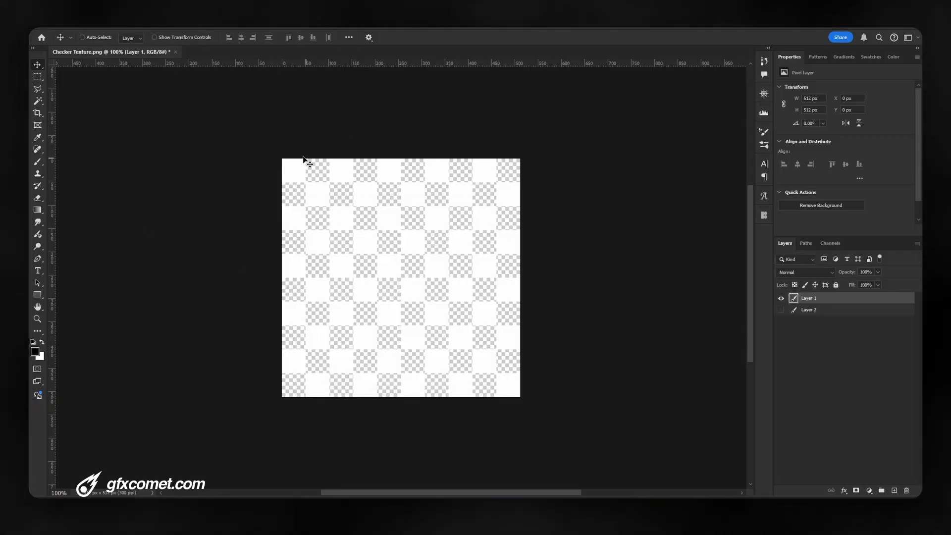
pyautogui.click(781, 312)
pyautogui.click(781, 312)
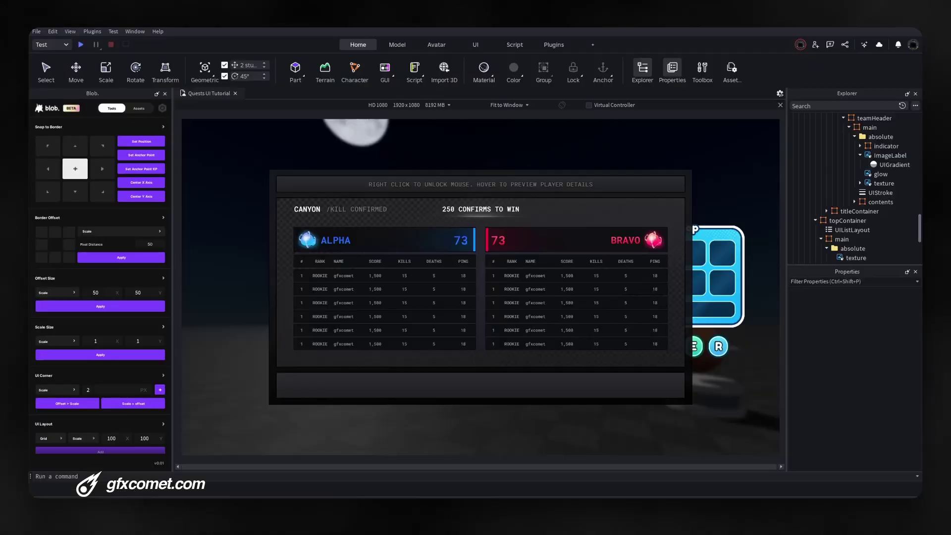
# Switch back to Roblox Studio and examine the X and Y TileSize values of the Alpha header's checker ImageLabel.
pyautogui.click(887, 155)
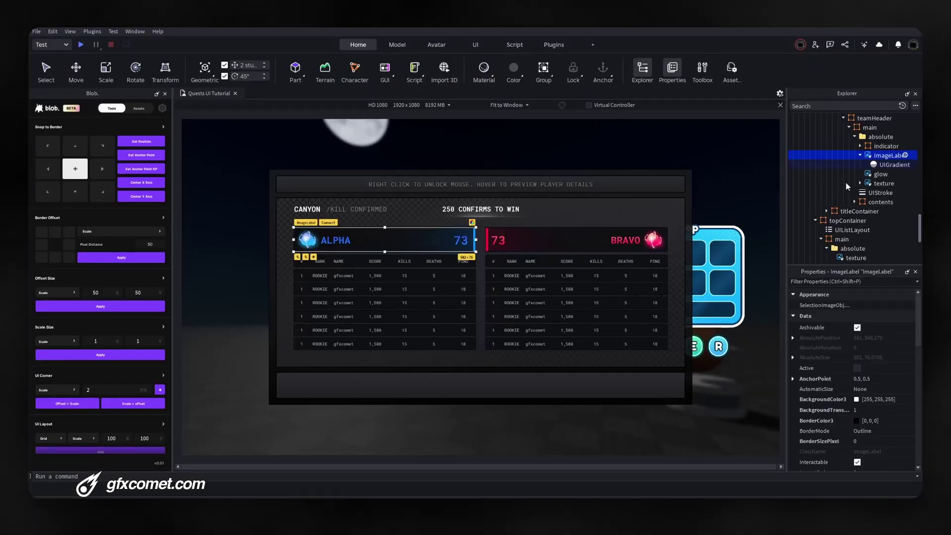
pyautogui.scroll(3, 855, 418)
pyautogui.scroll(-5, 855, 418)
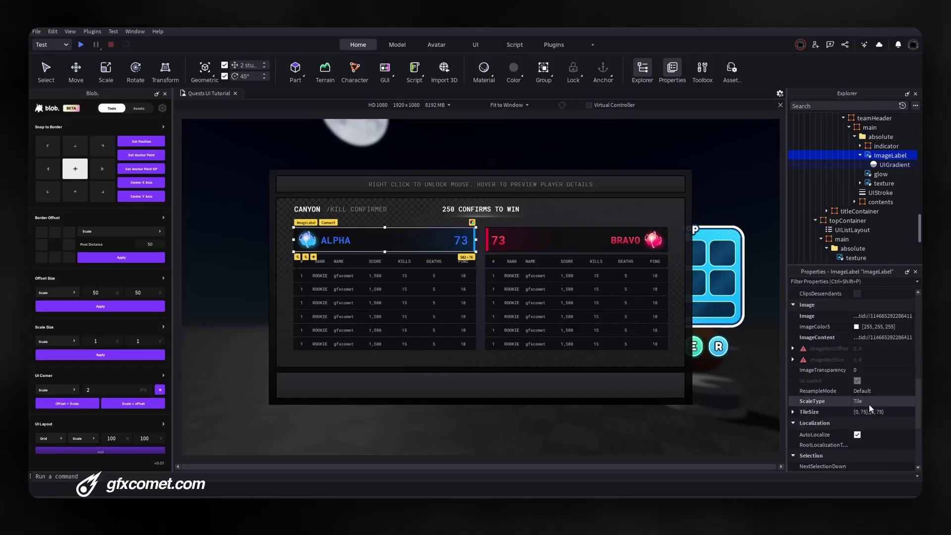
pyautogui.click(793, 411)
pyautogui.click(802, 431)
pyautogui.click(803, 422)
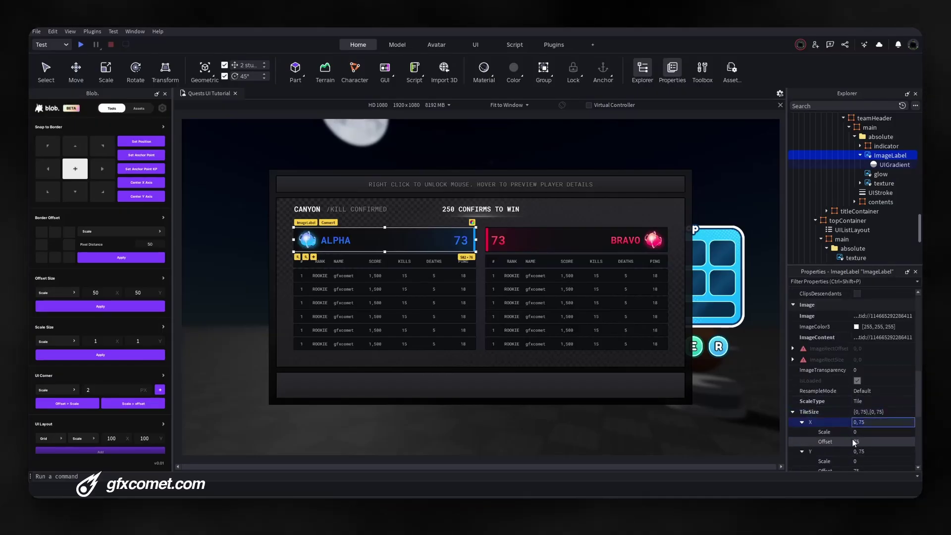
pyautogui.click(579, 140)
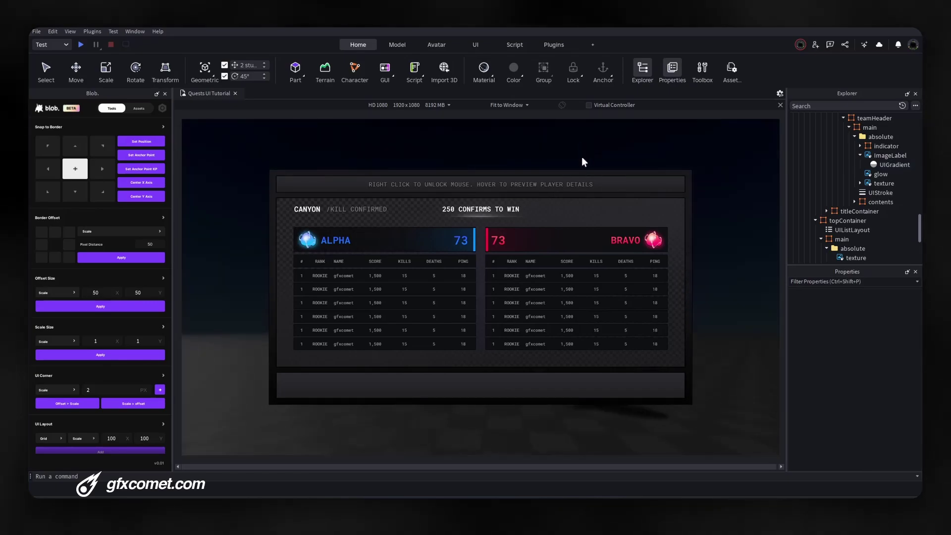
# Preview the leaderboard on the iPhone 7 device and inspect how the checker ImageLabels tile at that size.
pyautogui.click(409, 105)
pyautogui.click(420, 177)
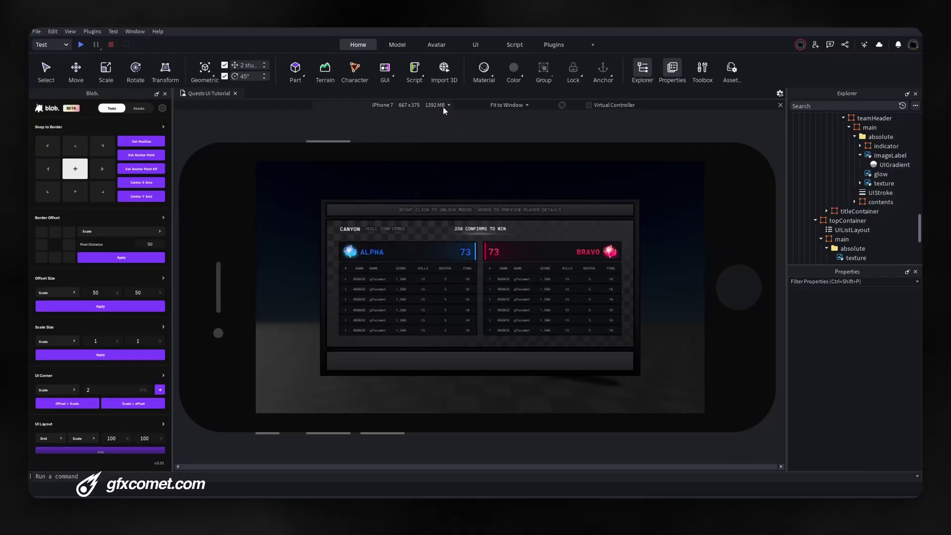
pyautogui.click(890, 155)
pyautogui.click(600, 228)
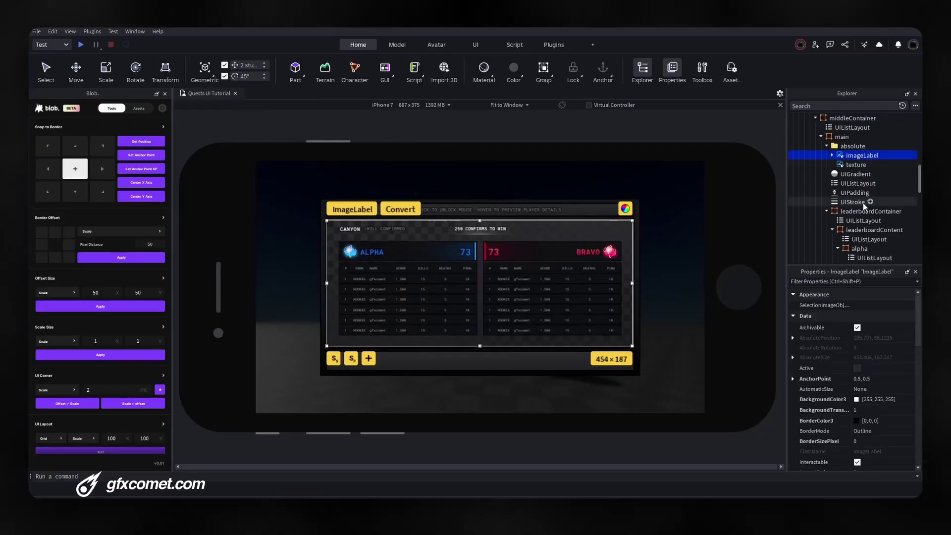
pyautogui.scroll(-5, 872, 409)
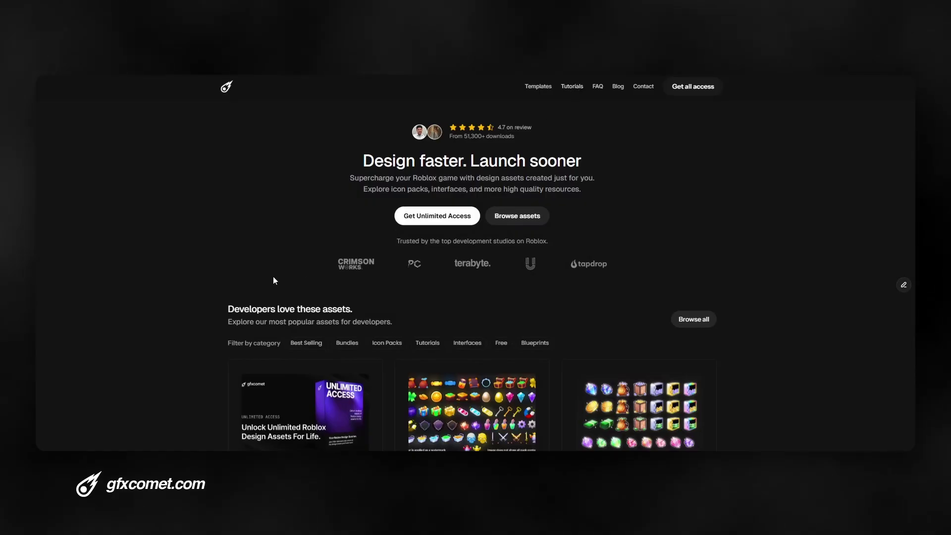
pyautogui.scroll(-3, 190, 321)
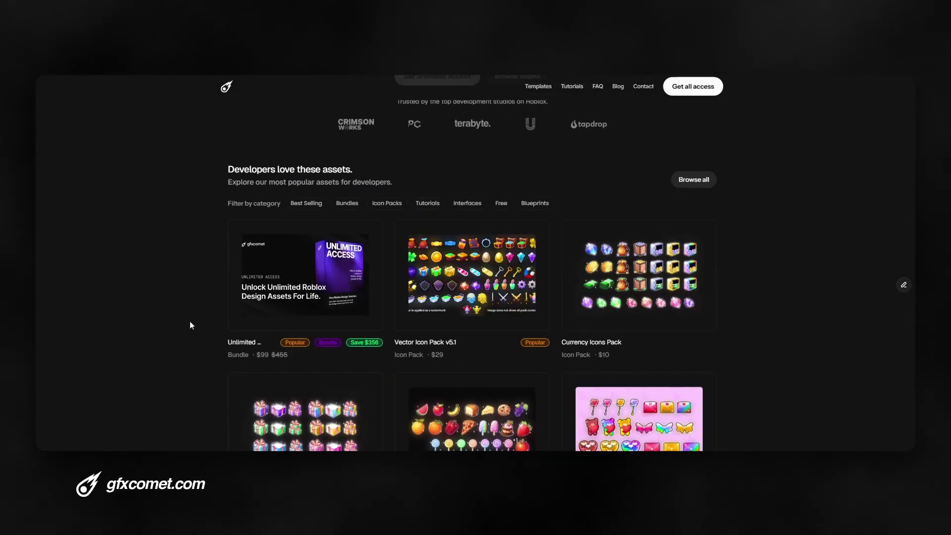
# Look through the popular developer assets on the gfxcomet.com home page and open the site's Tutorials page.
pyautogui.scroll(-2, 189, 321)
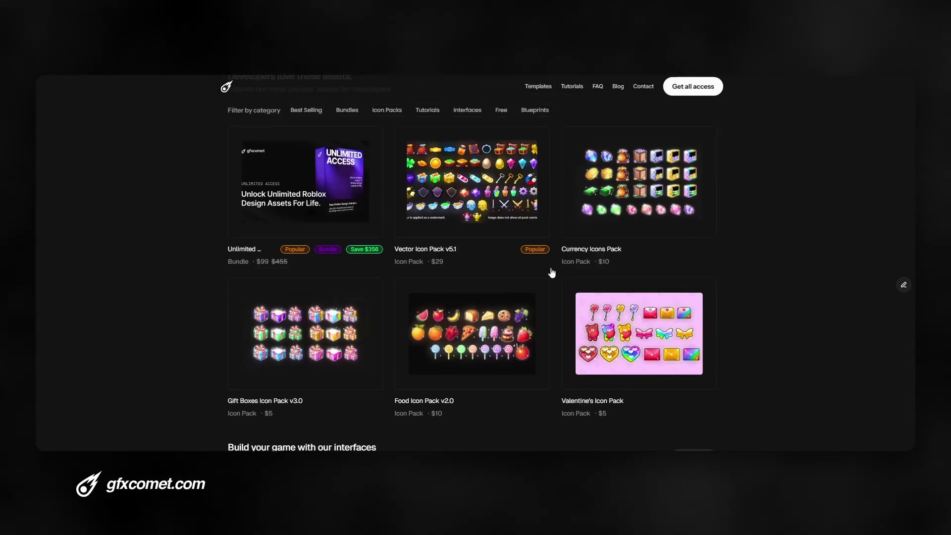
pyautogui.scroll(2, 589, 304)
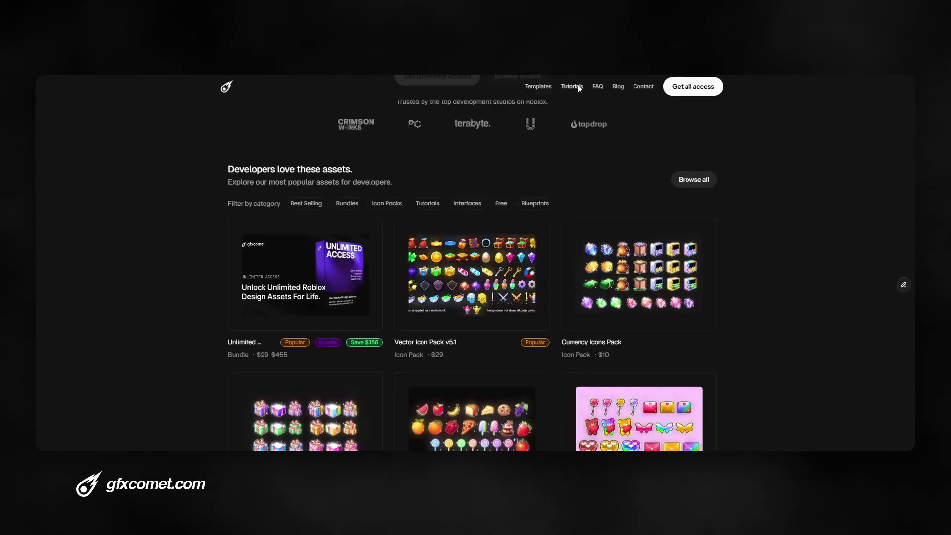
pyautogui.click(572, 87)
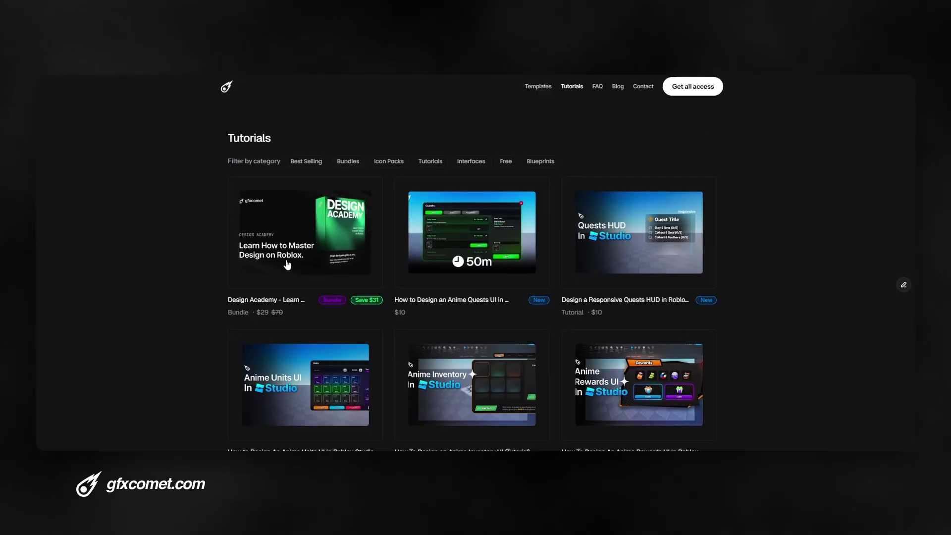
# Open the all-access offer page and examine the Unlimited Access bundle's price, included items, FAQ and membership statistics.
pyautogui.click(696, 91)
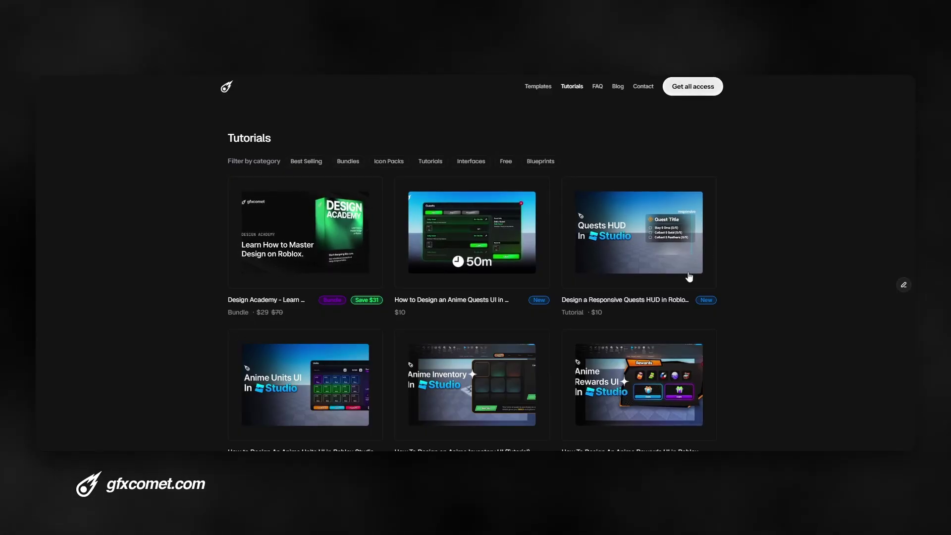
pyautogui.scroll(-2, 644, 312)
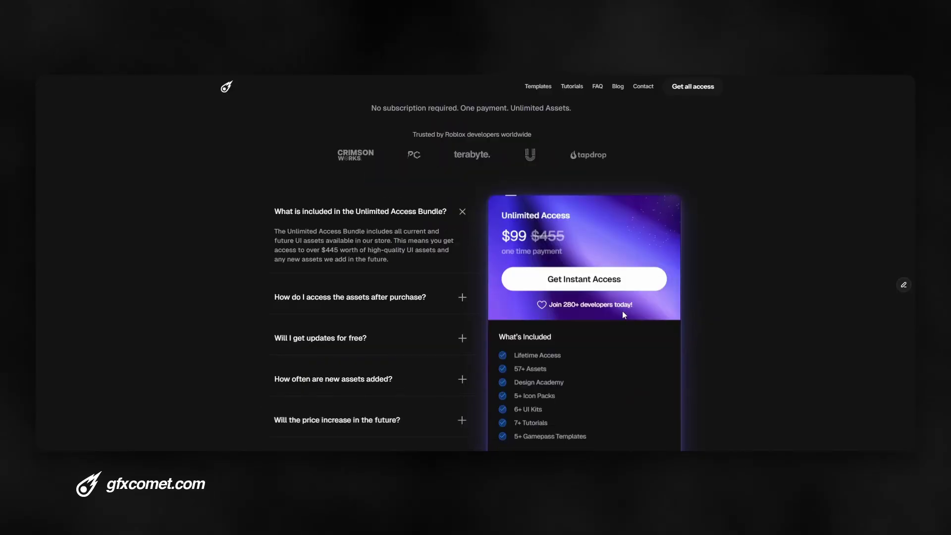
pyautogui.scroll(2, 635, 308)
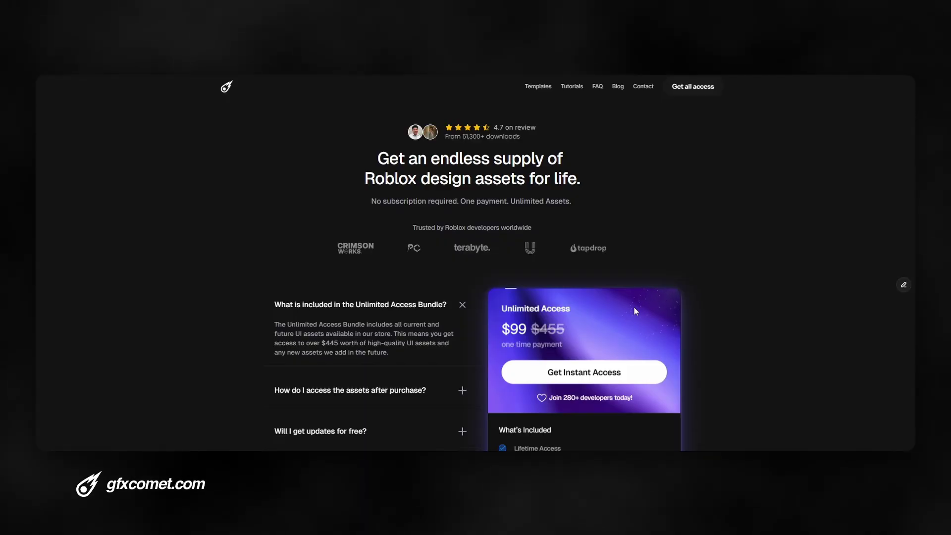
pyautogui.scroll(-1, 572, 349)
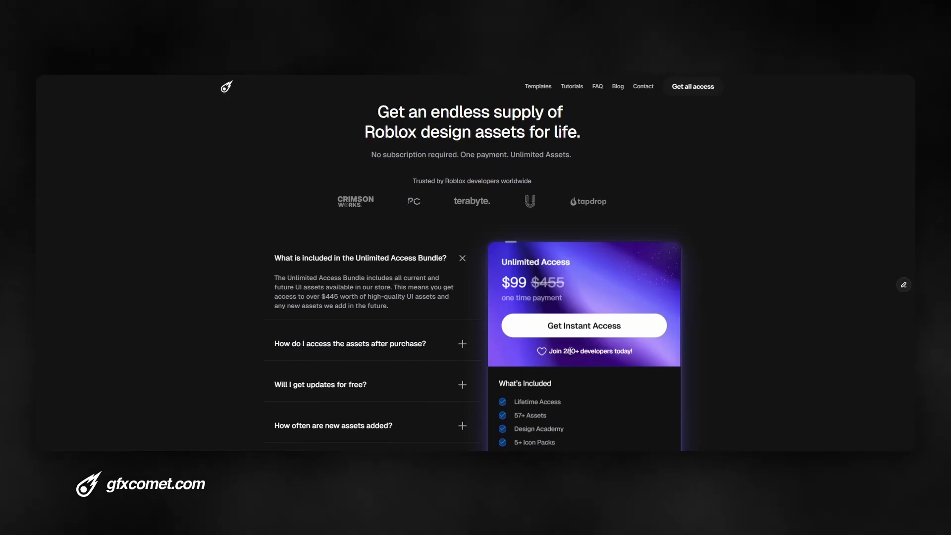
pyautogui.scroll(-5, 570, 352)
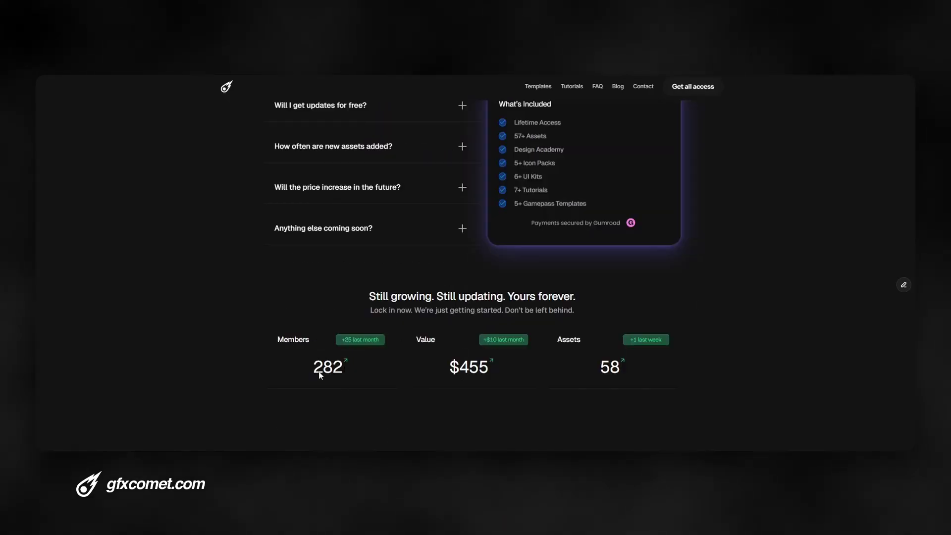